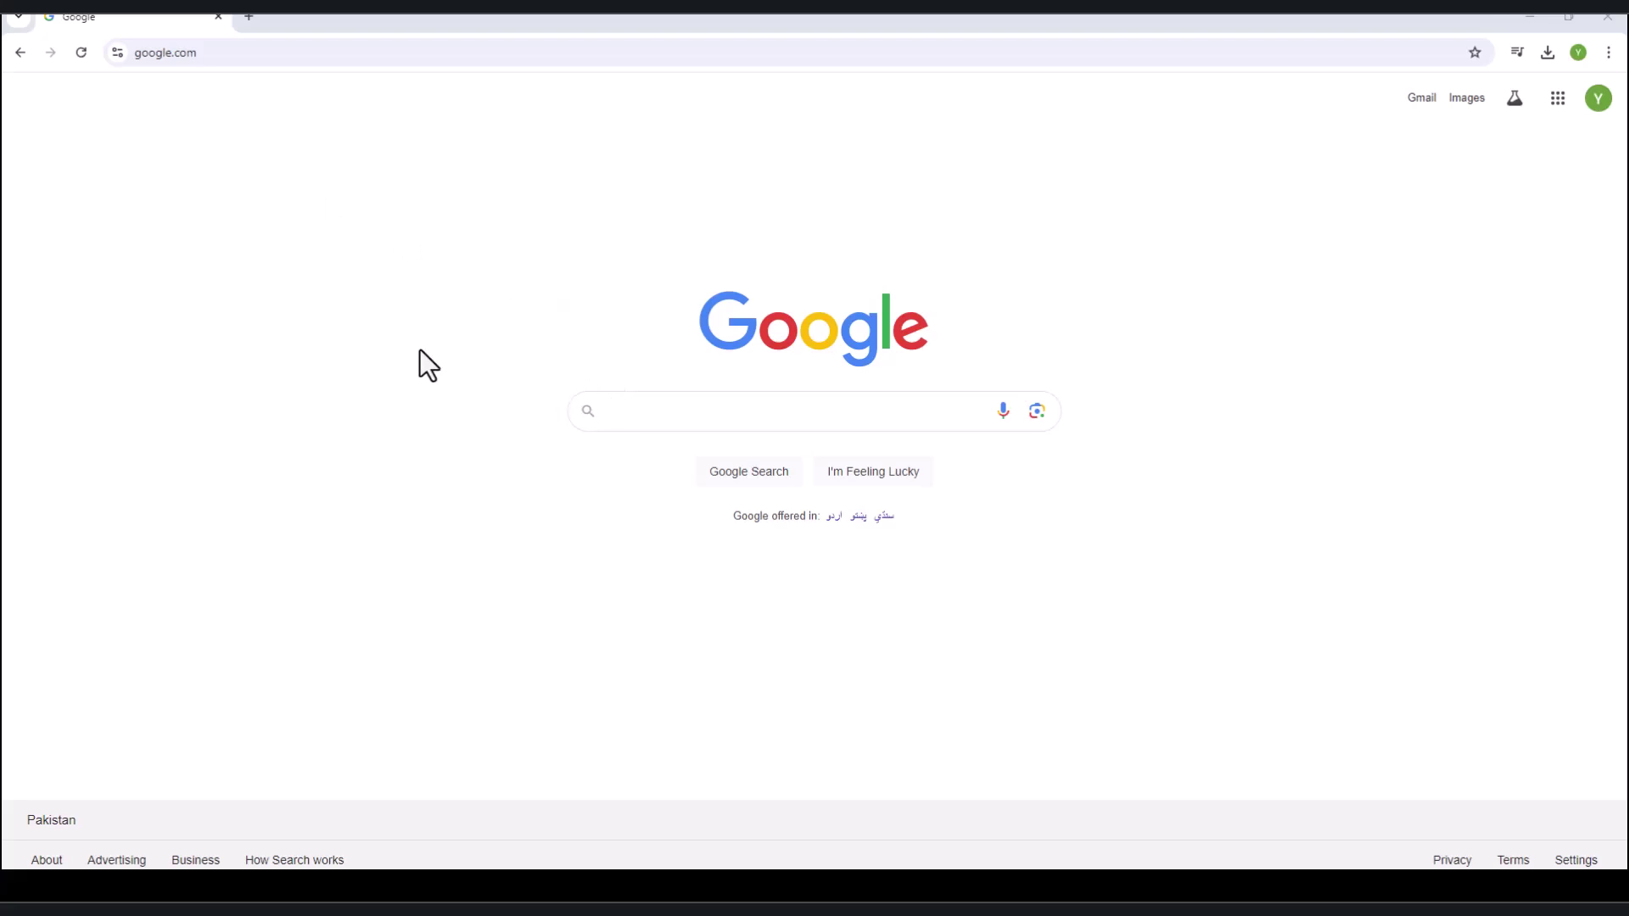
Step: Search Google for 'lms aiou', correcting the stray letter in the query
click(209, 53)
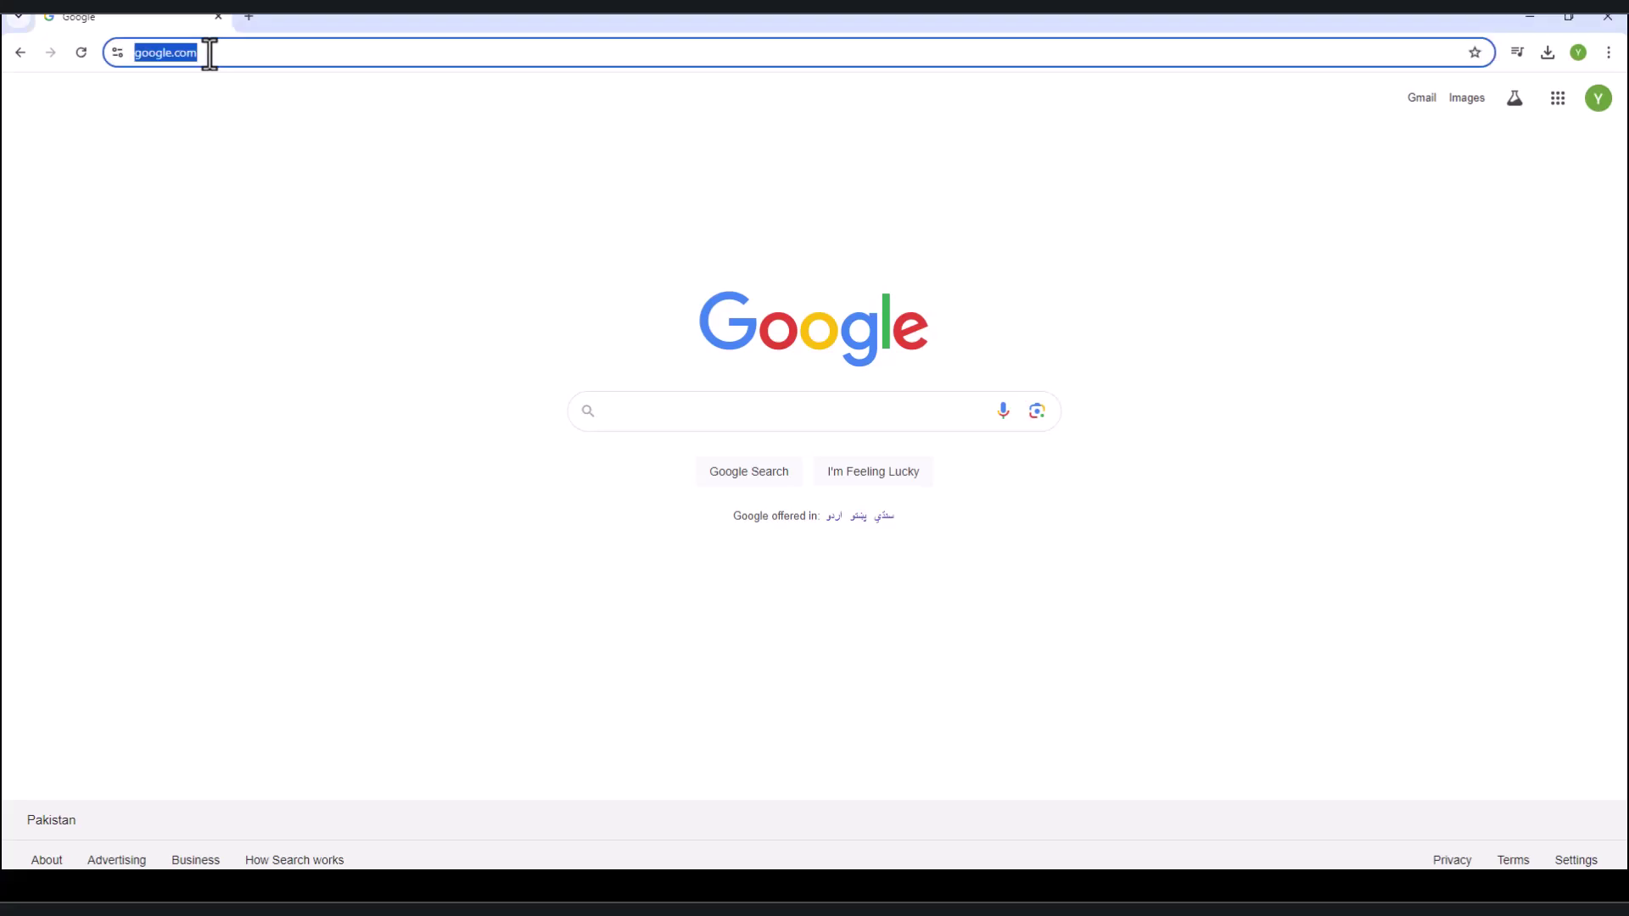
click(709, 416)
text(lm)
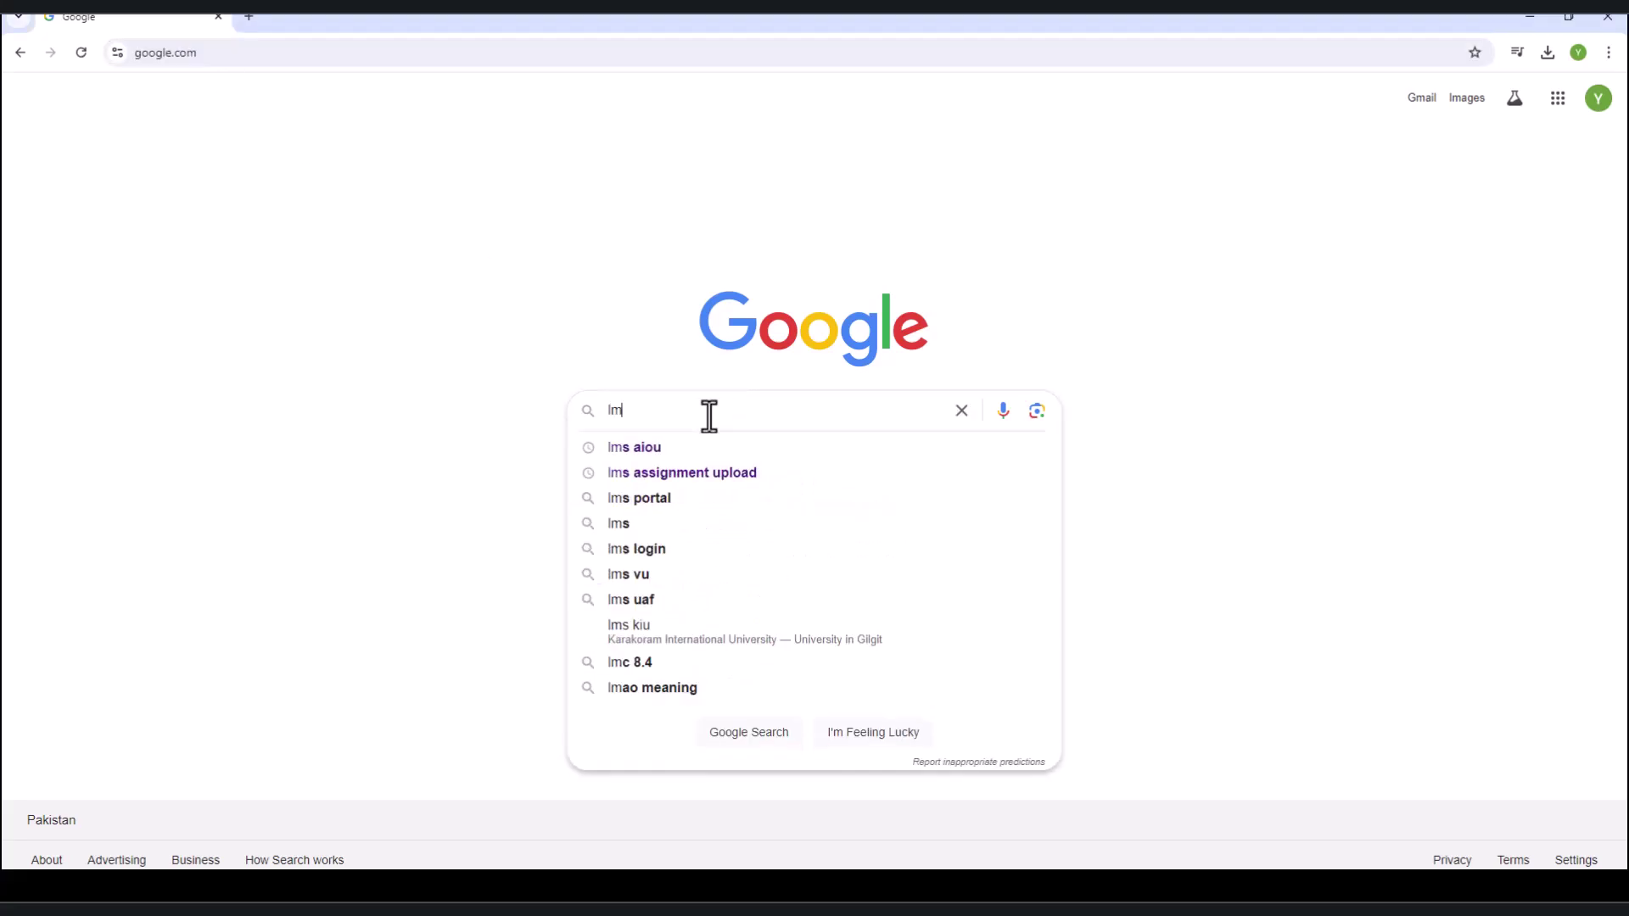
text(s aiour)
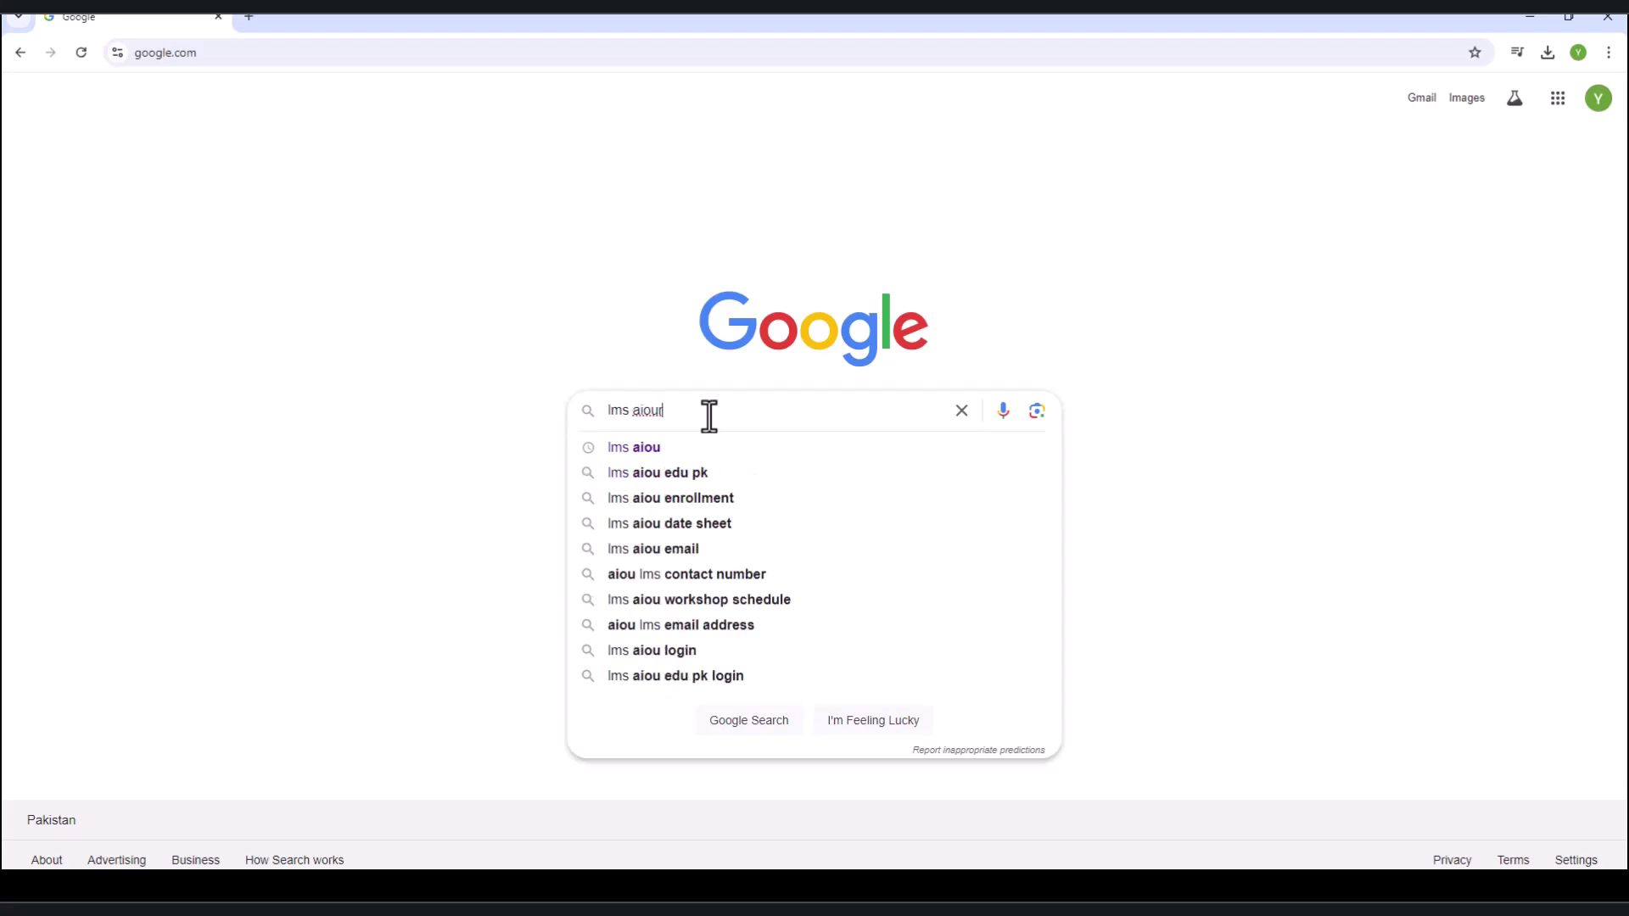
key(BackSpace)
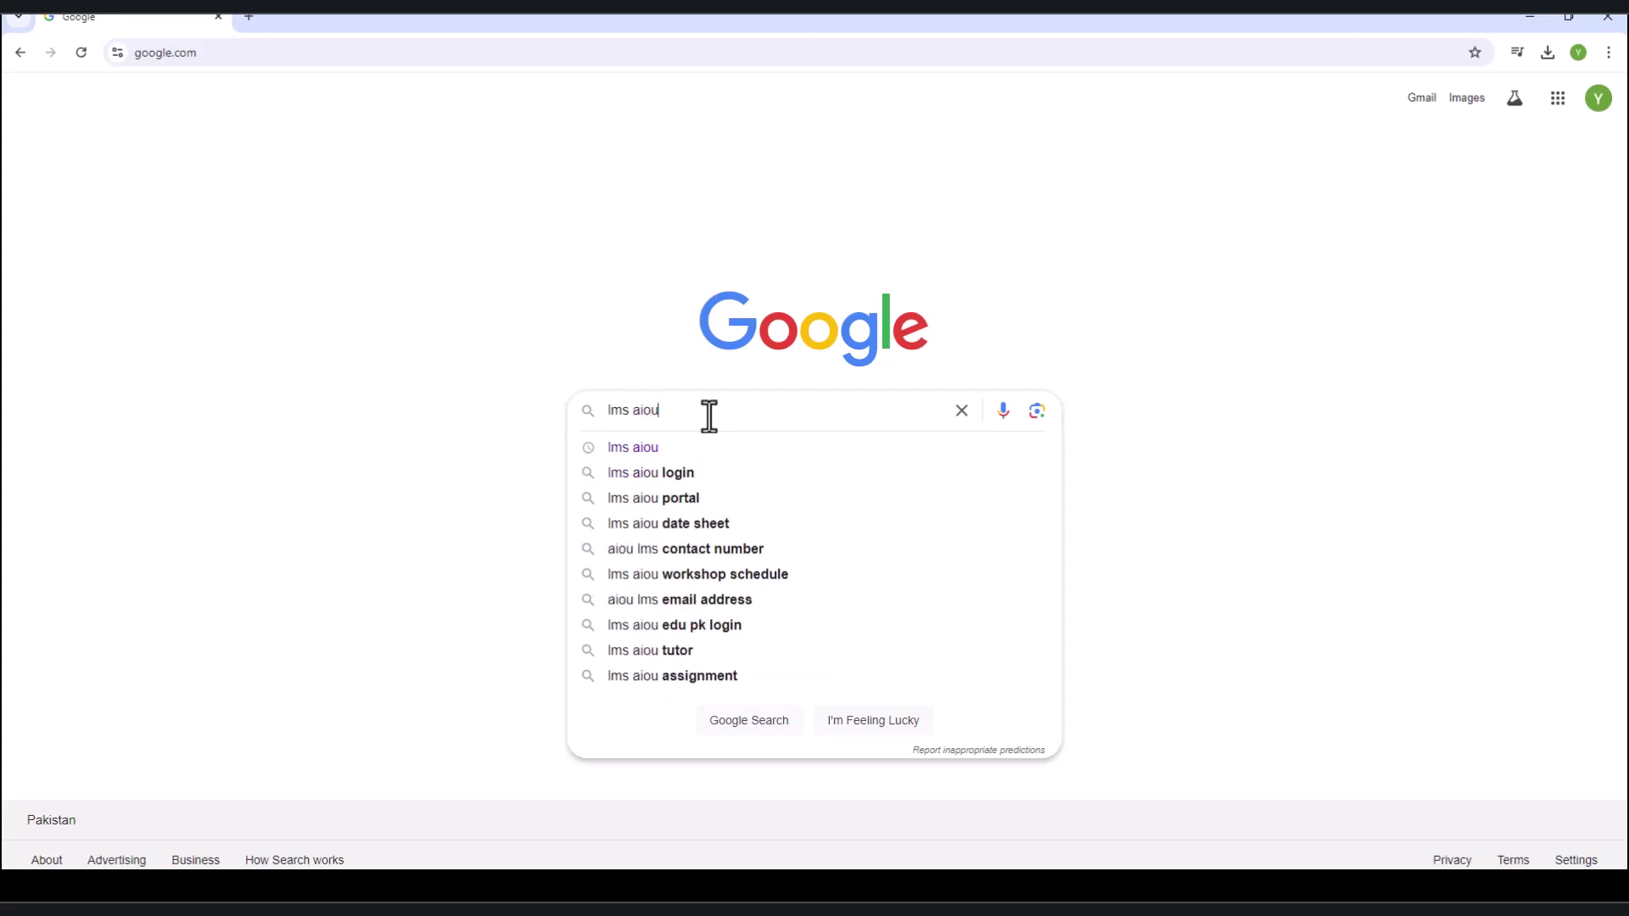
key(Return)
Step: Open the AAGHI LMS: AIOU result, dismiss the Attention notice and scroll the portal page
click(323, 262)
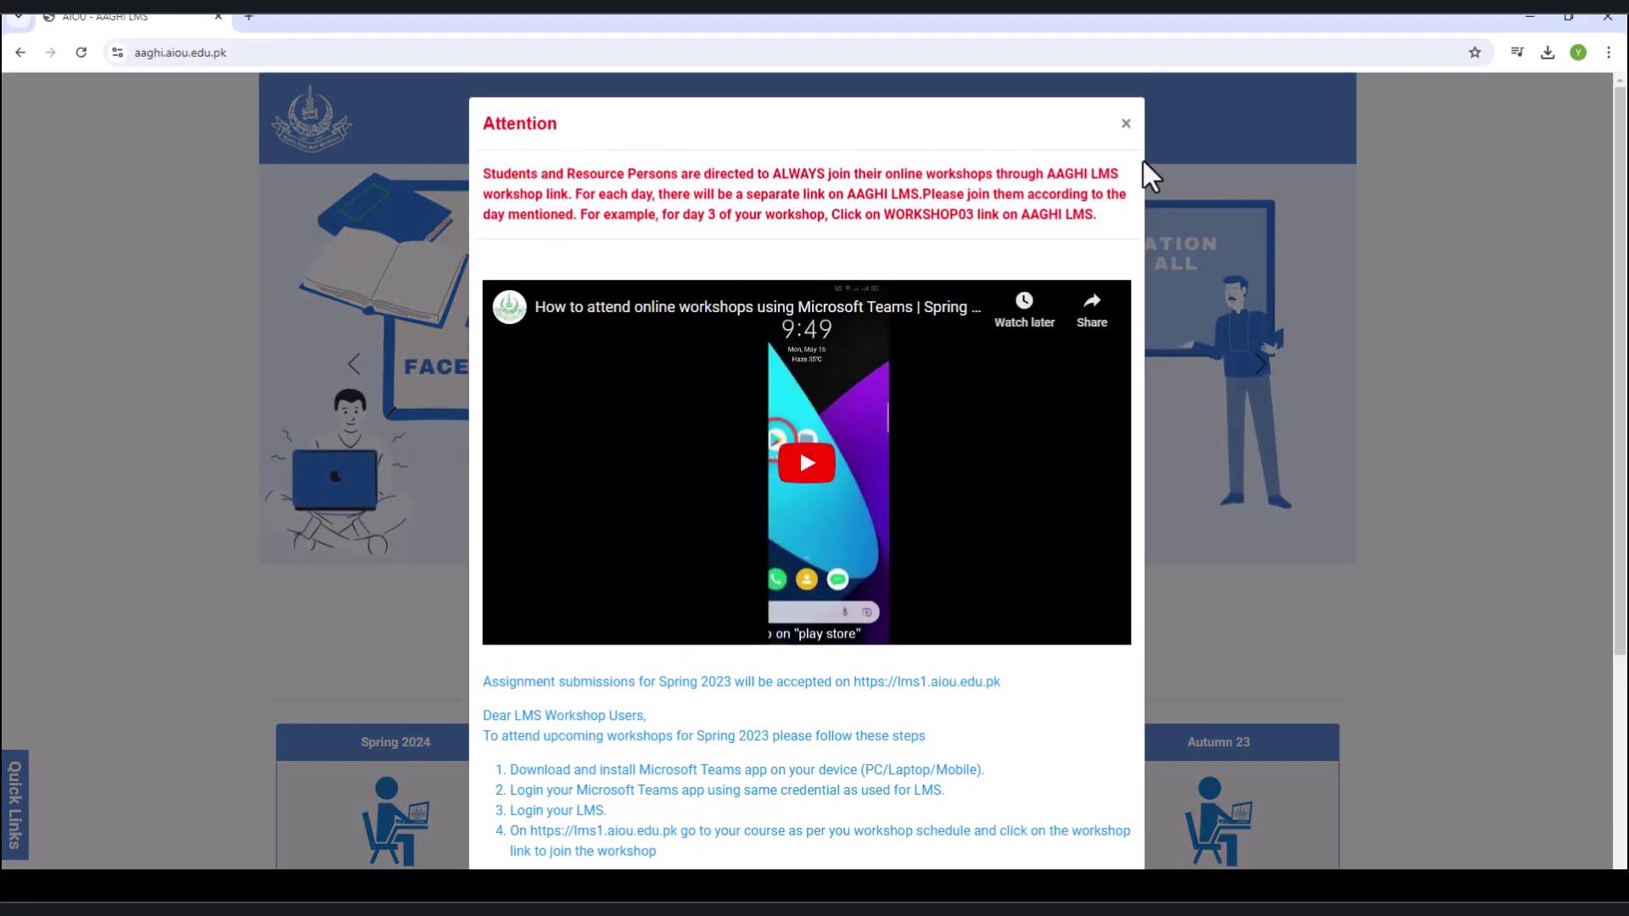
click(1125, 127)
scroll(799, 388, down, 2)
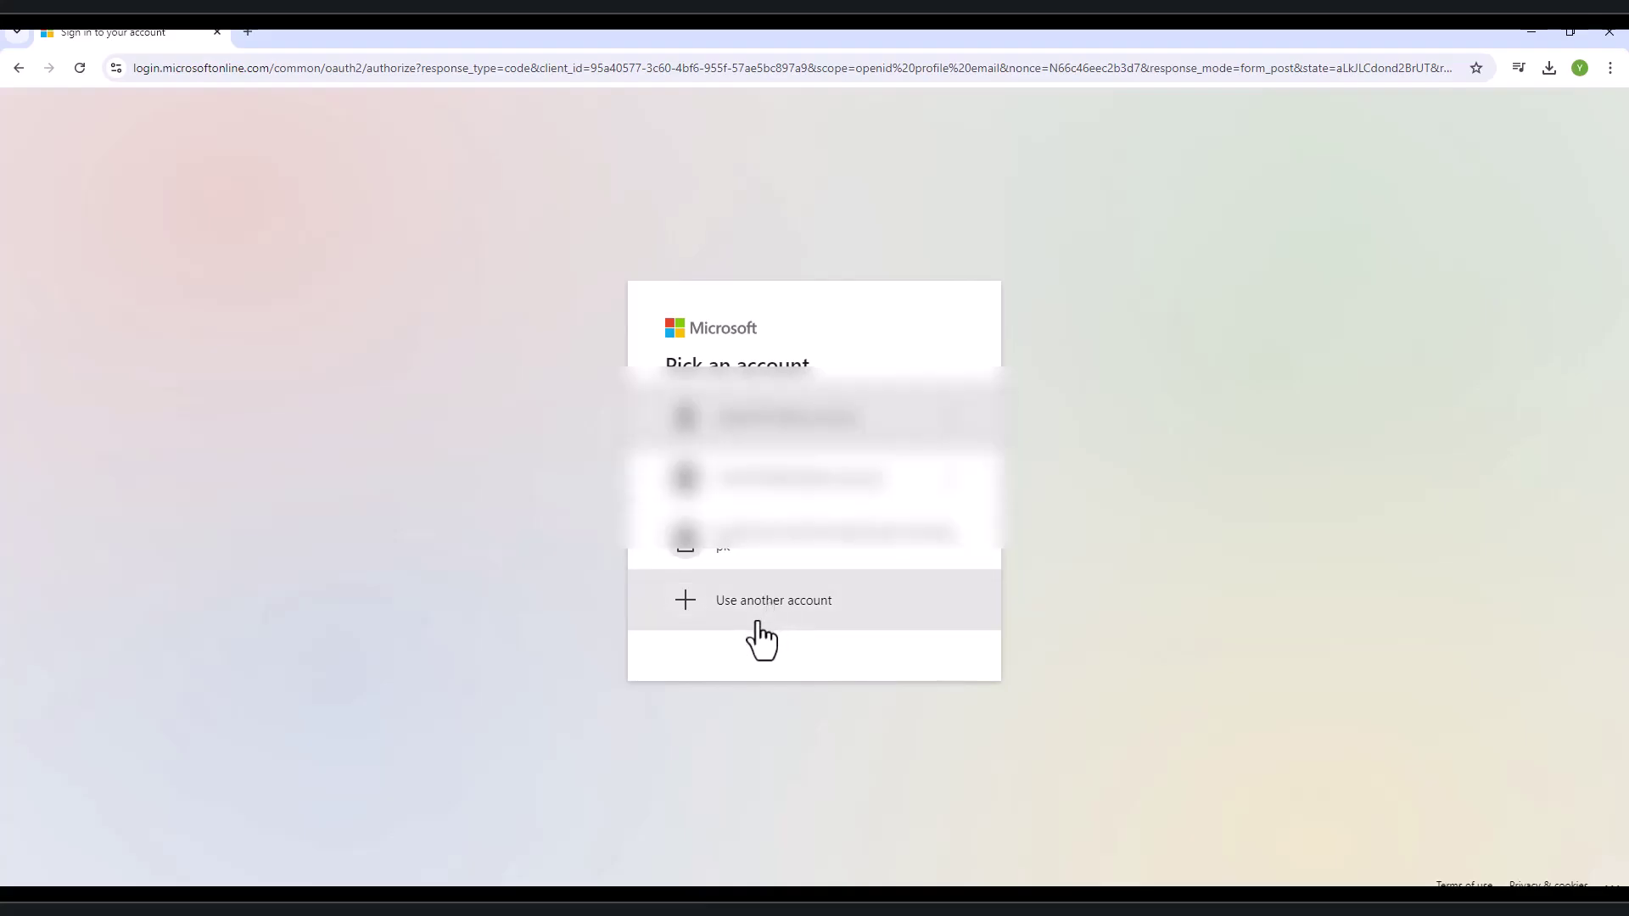
Step: Sign in with another Microsoft account by entering the student email and account password
click(762, 614)
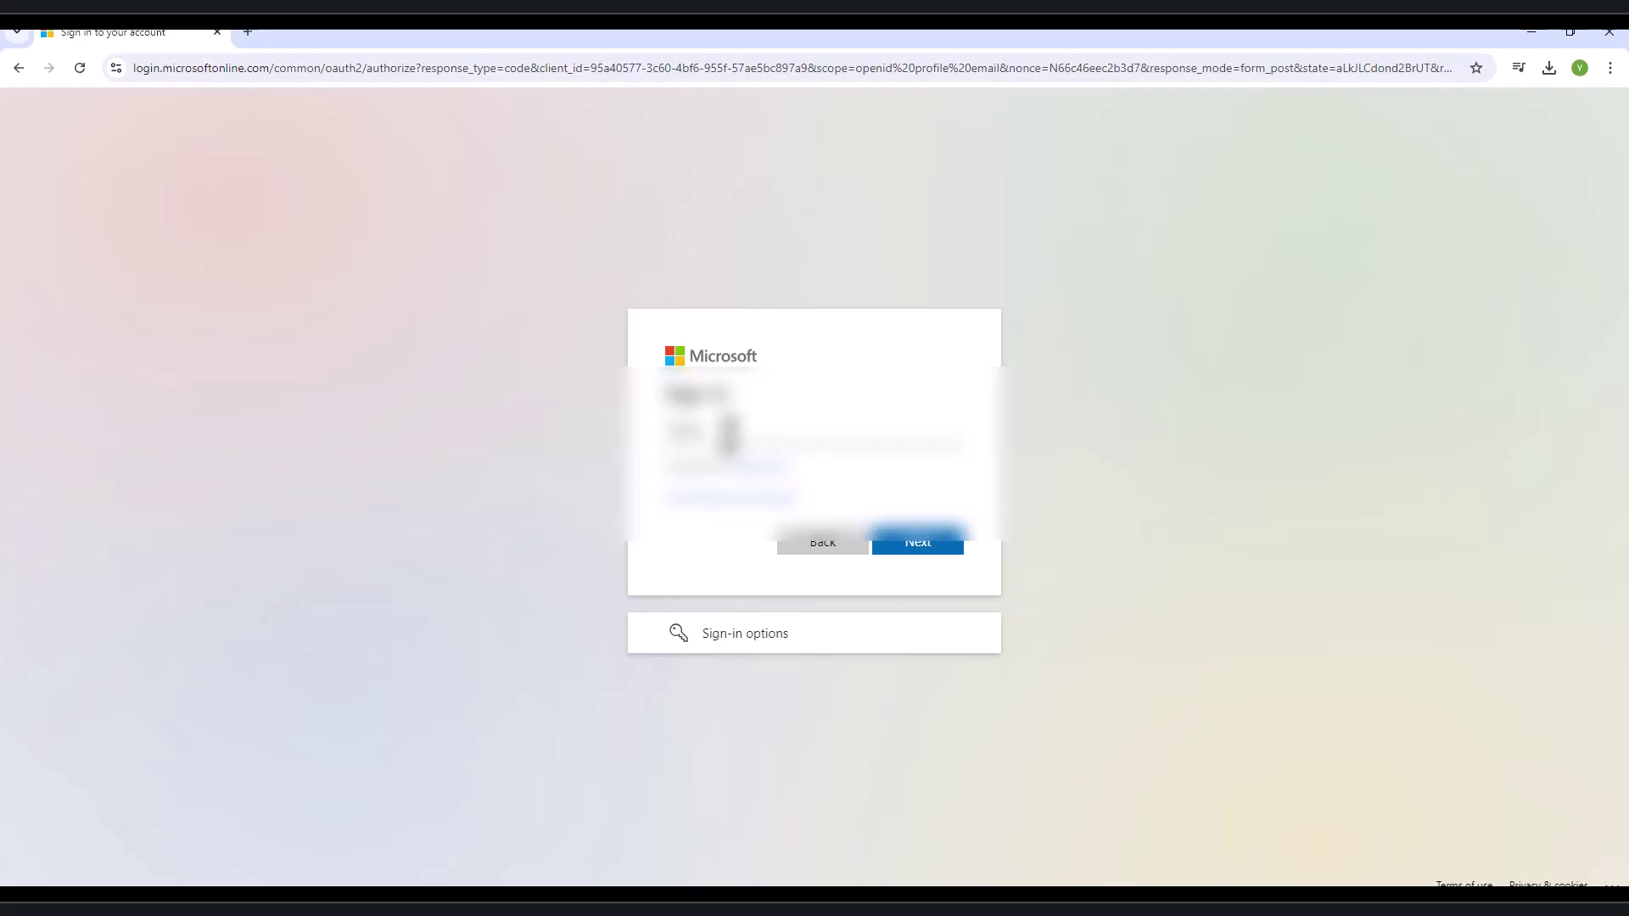
click(906, 544)
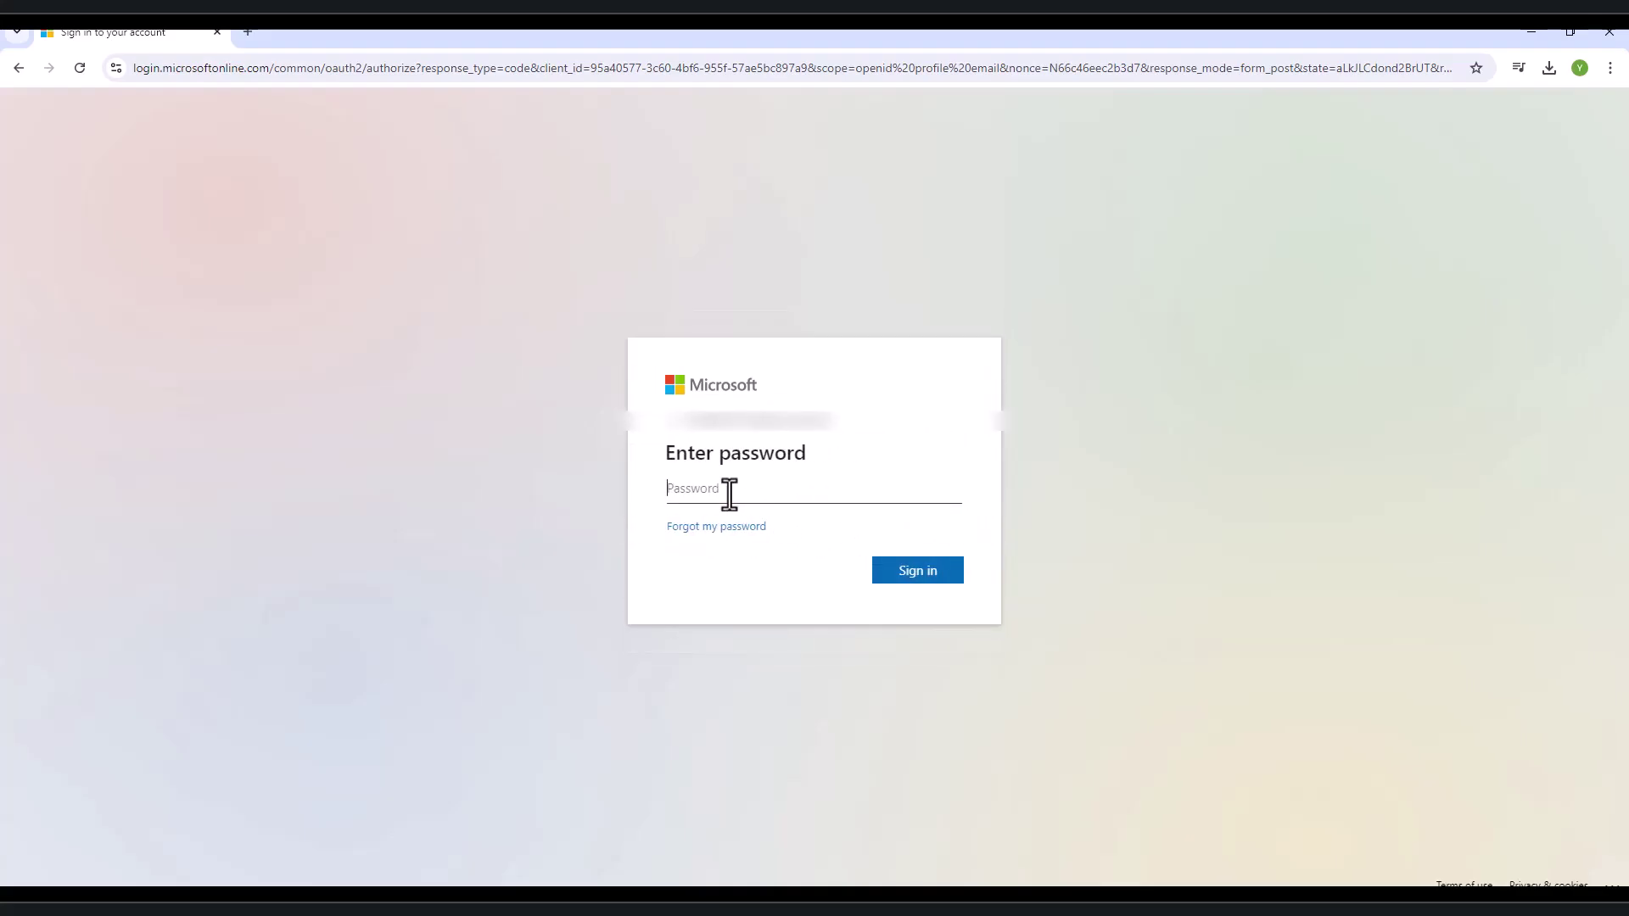
text(•)
click(934, 571)
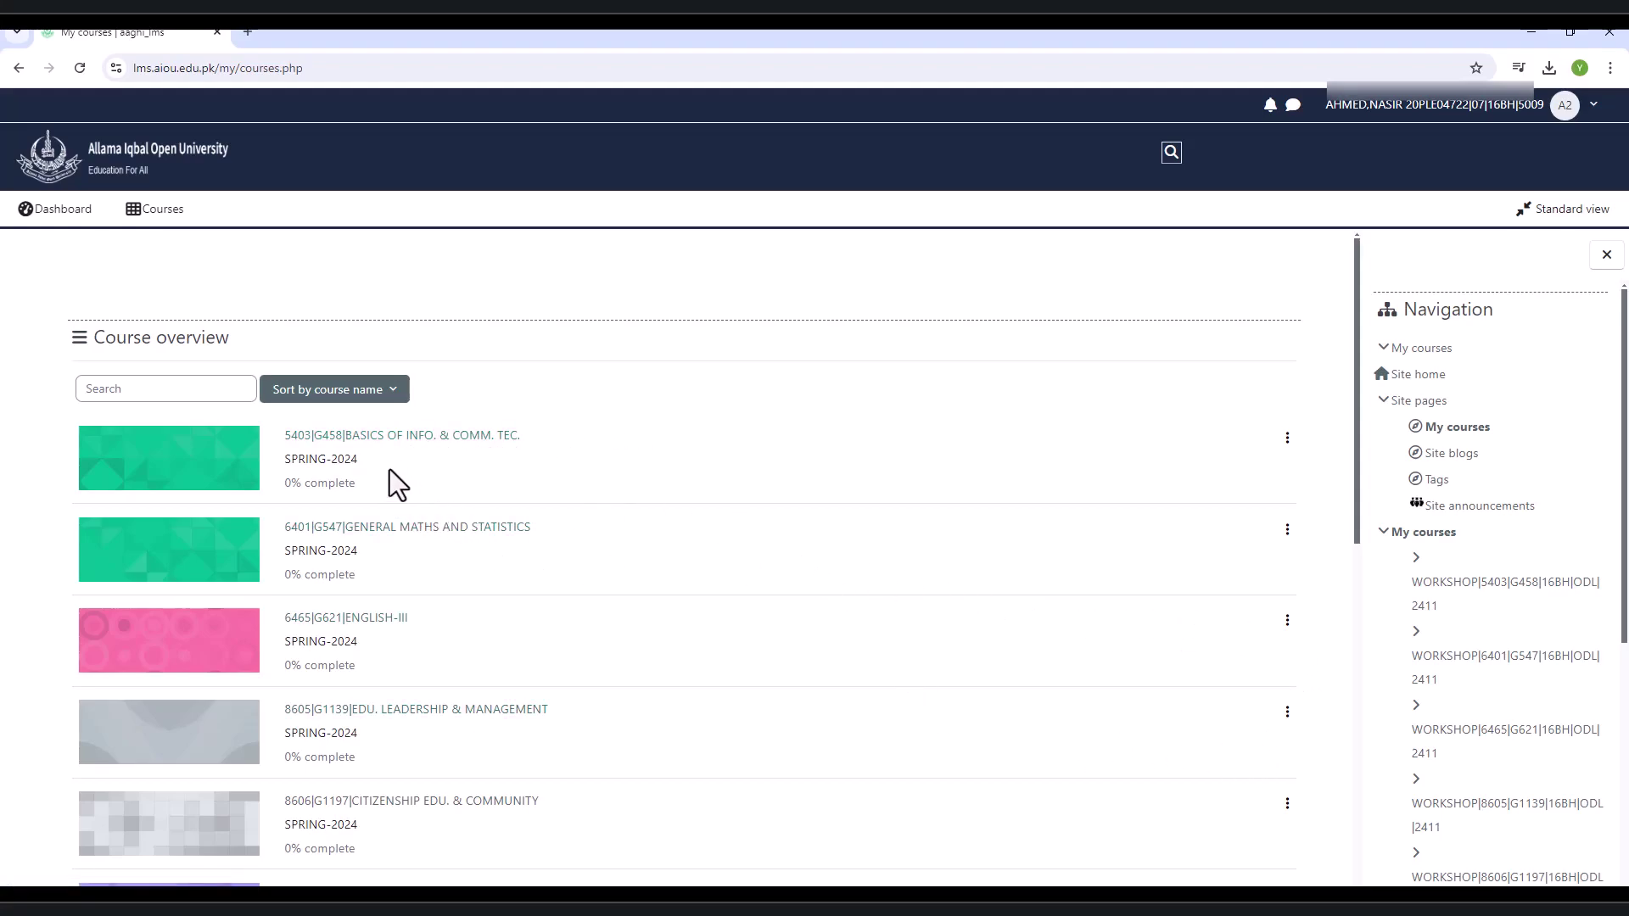
Step: Scroll through the twelve Spring-2024 courses, all at 0%, and reload the My courses list
scroll(402, 677, down, 3)
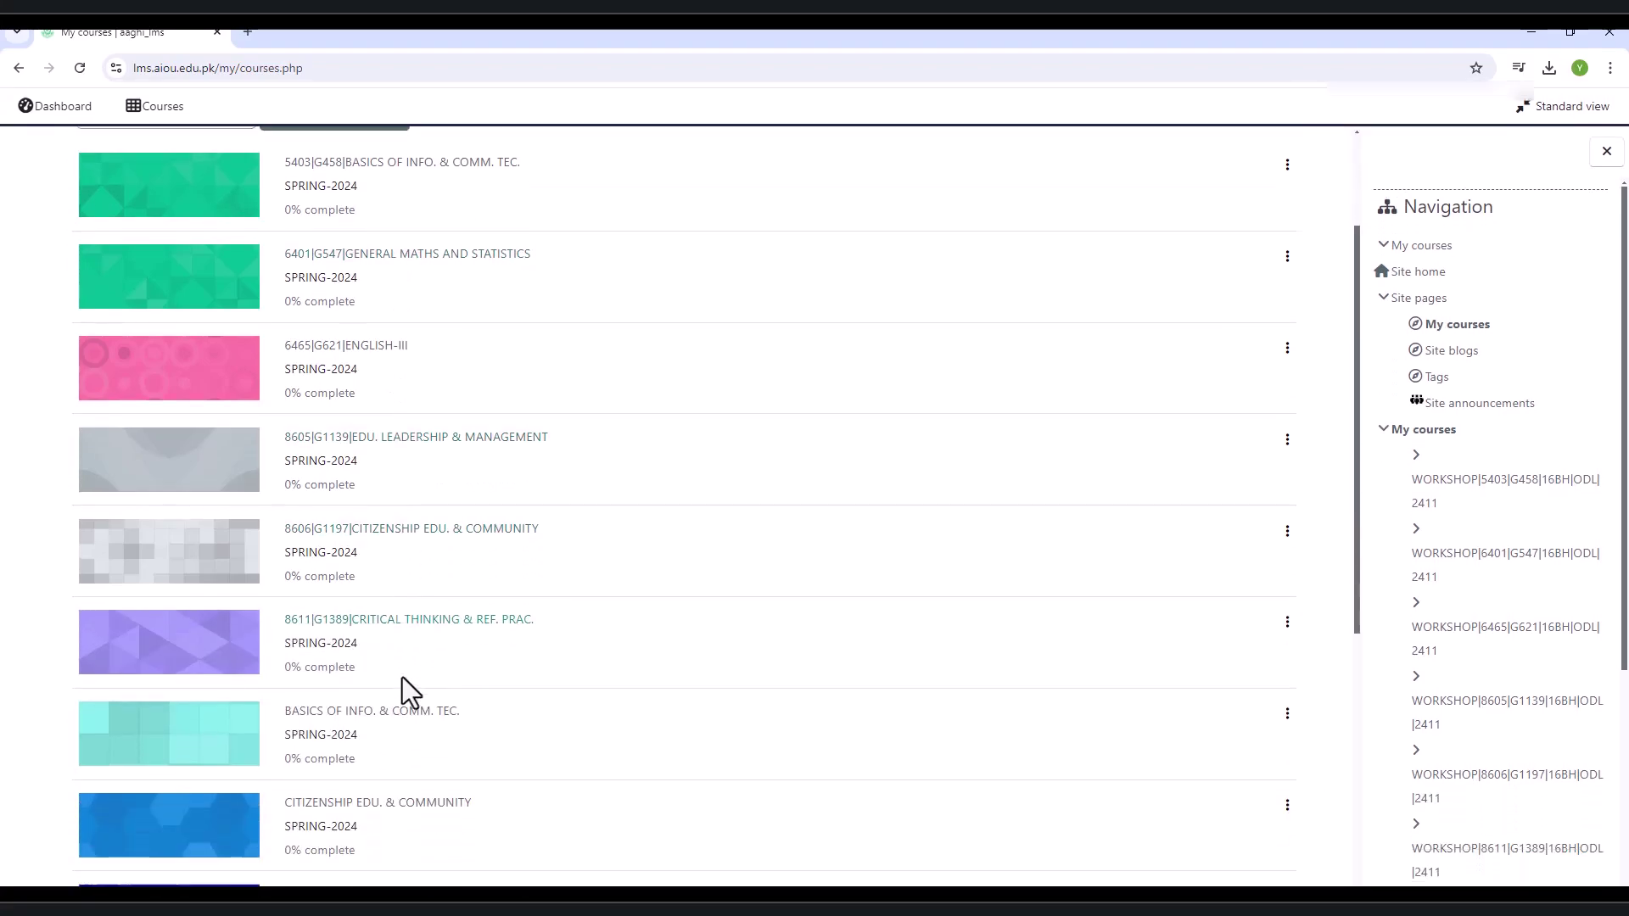
scroll(422, 547, down, 4)
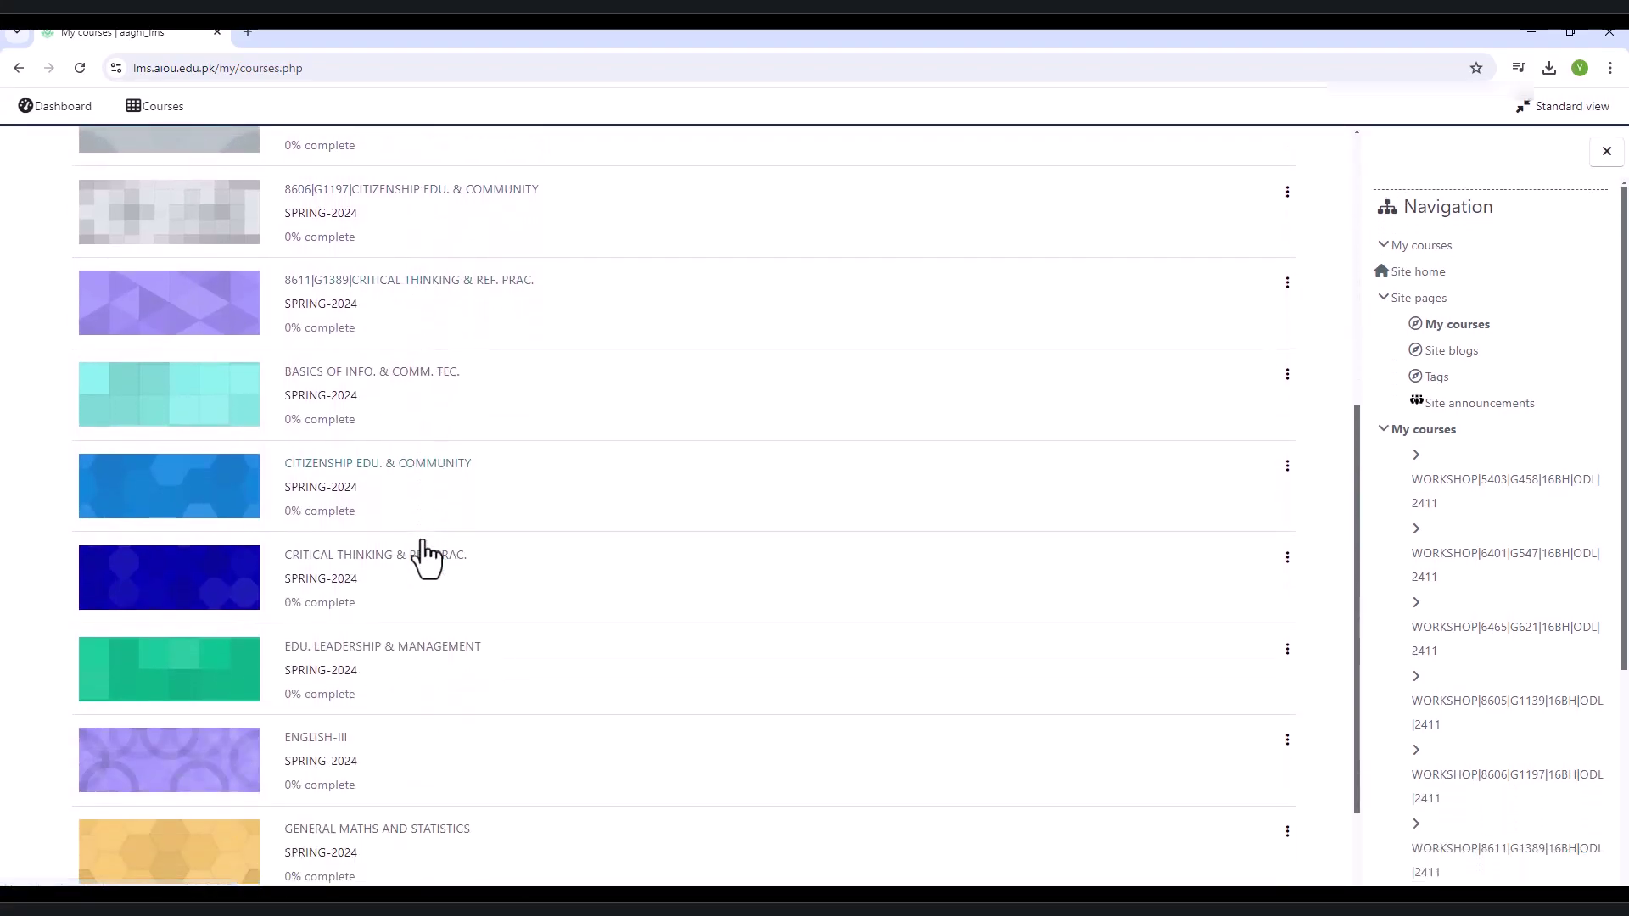
scroll(423, 550, down, 2)
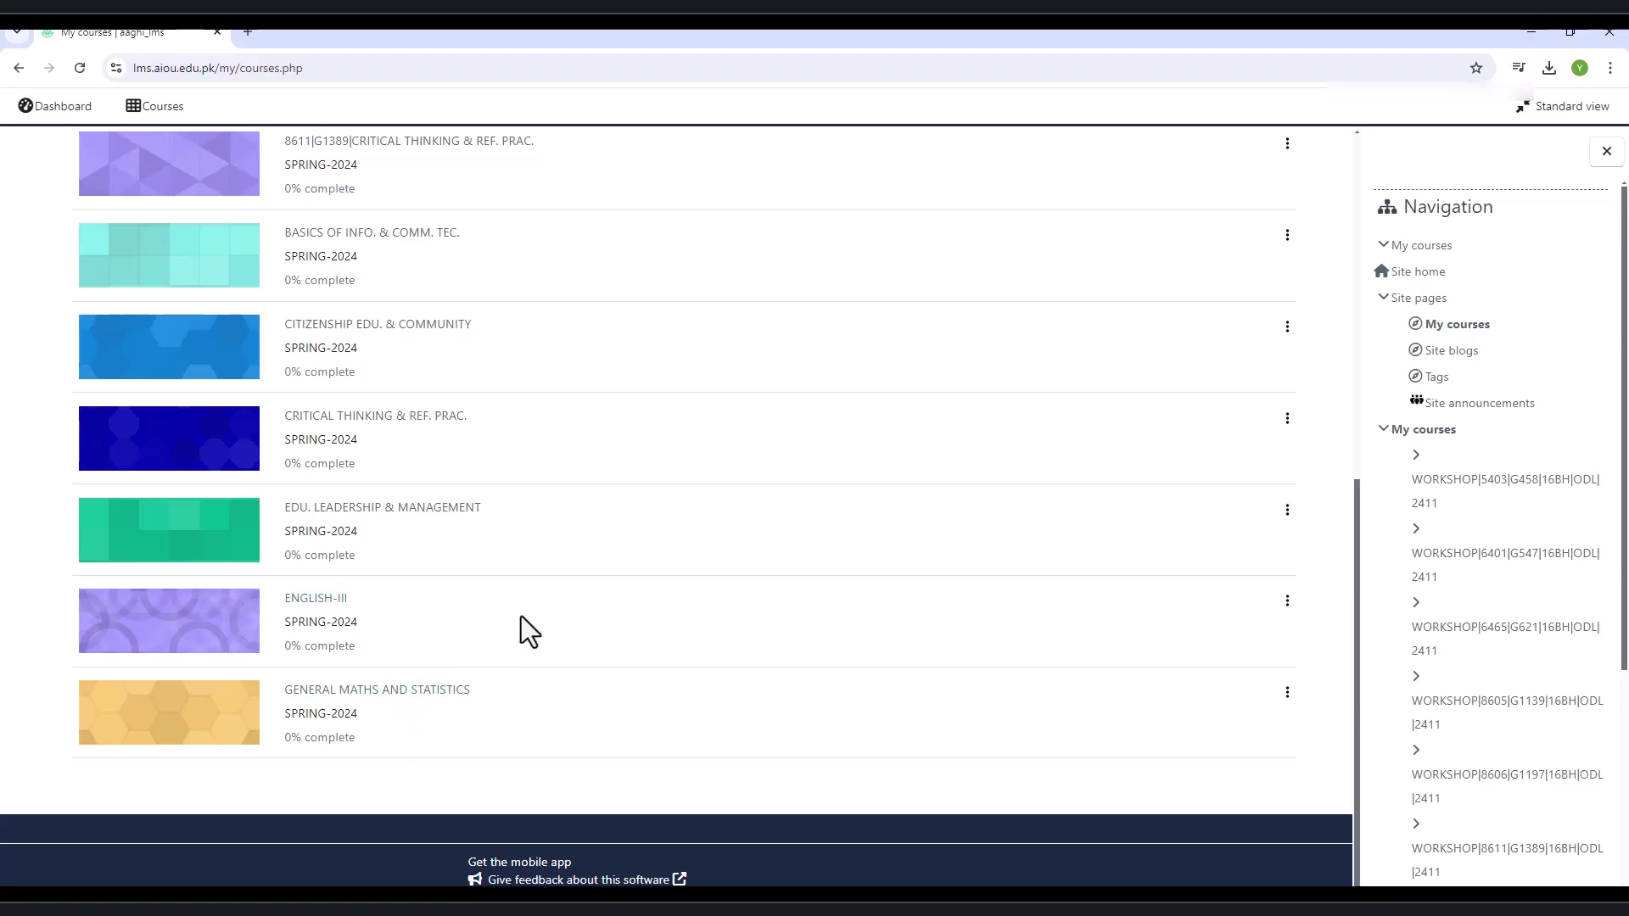
scroll(521, 617, up, 6)
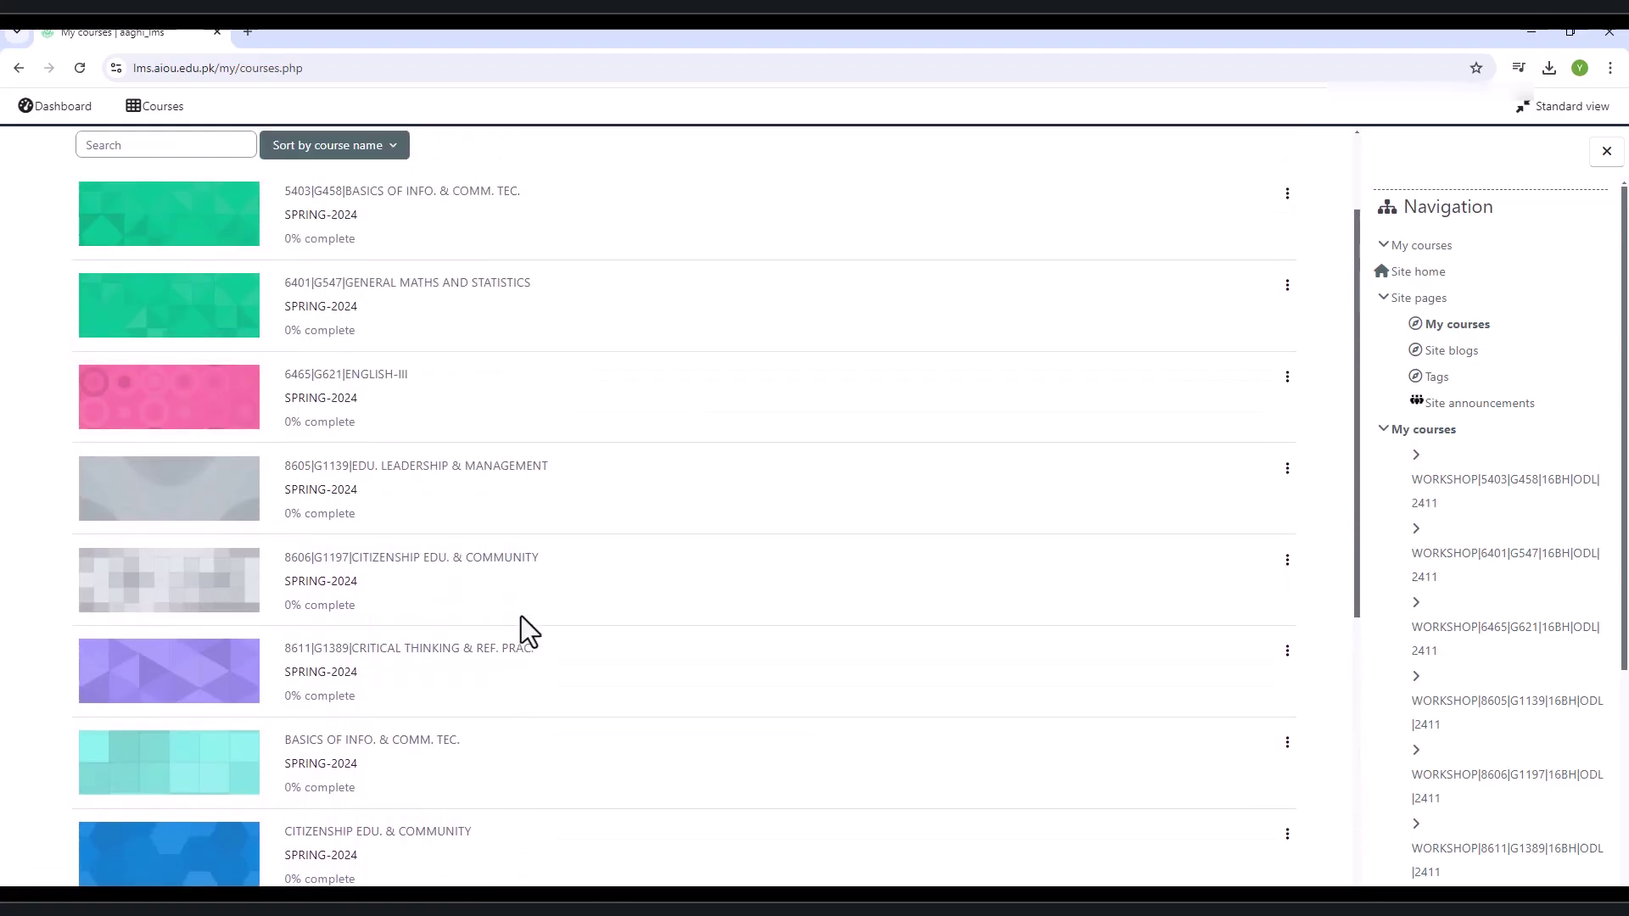
scroll(521, 617, up, 3)
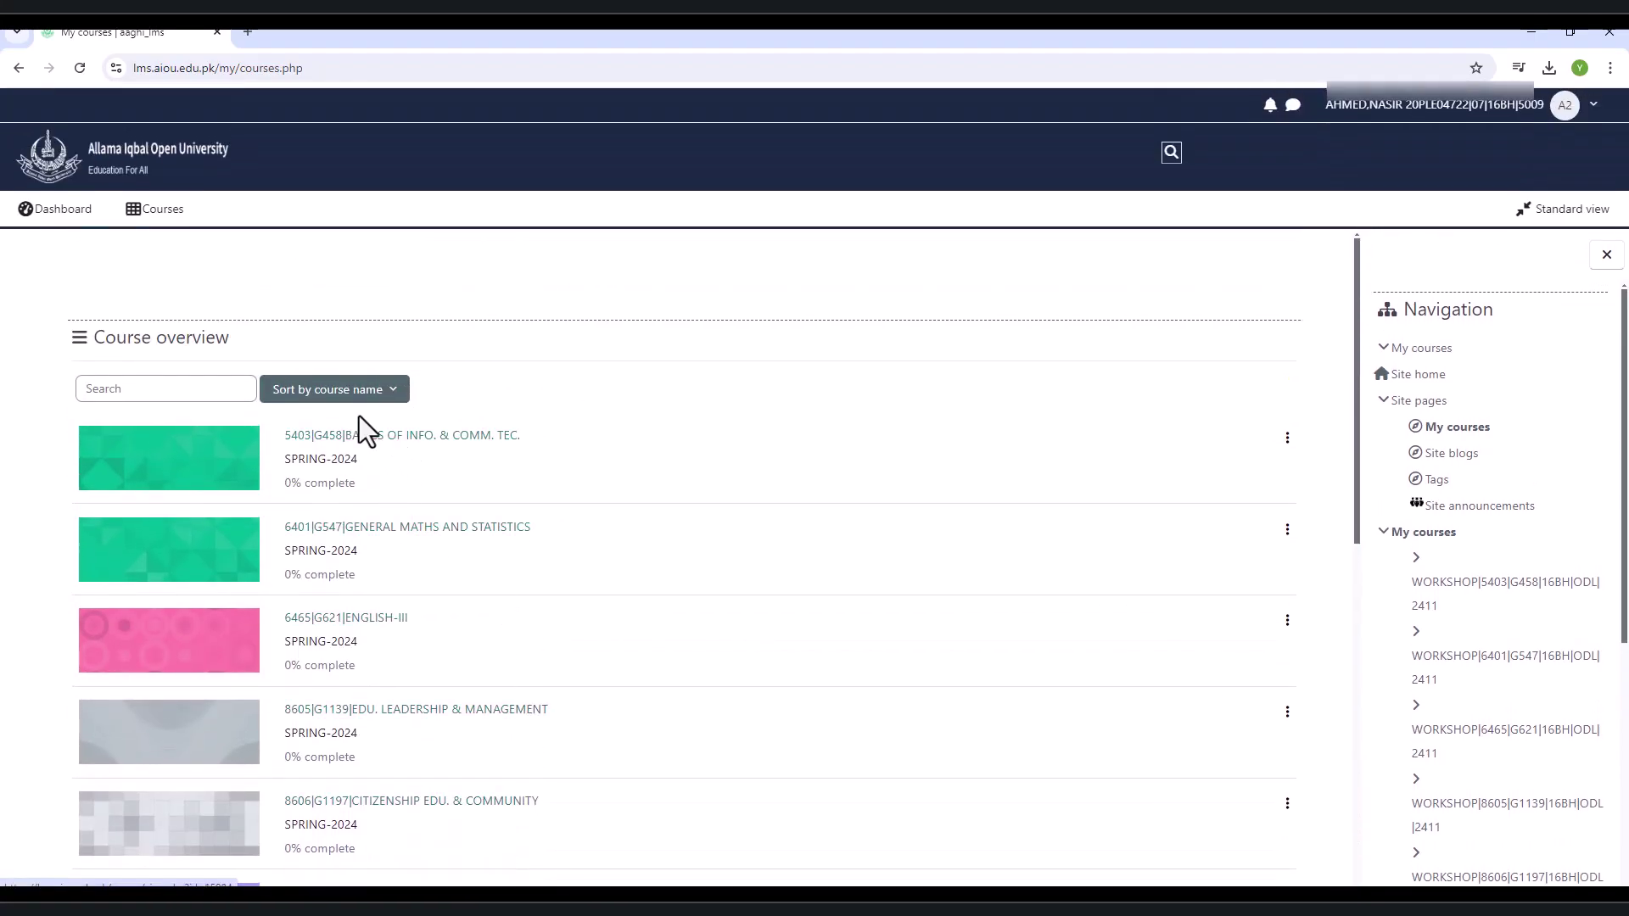
click(159, 224)
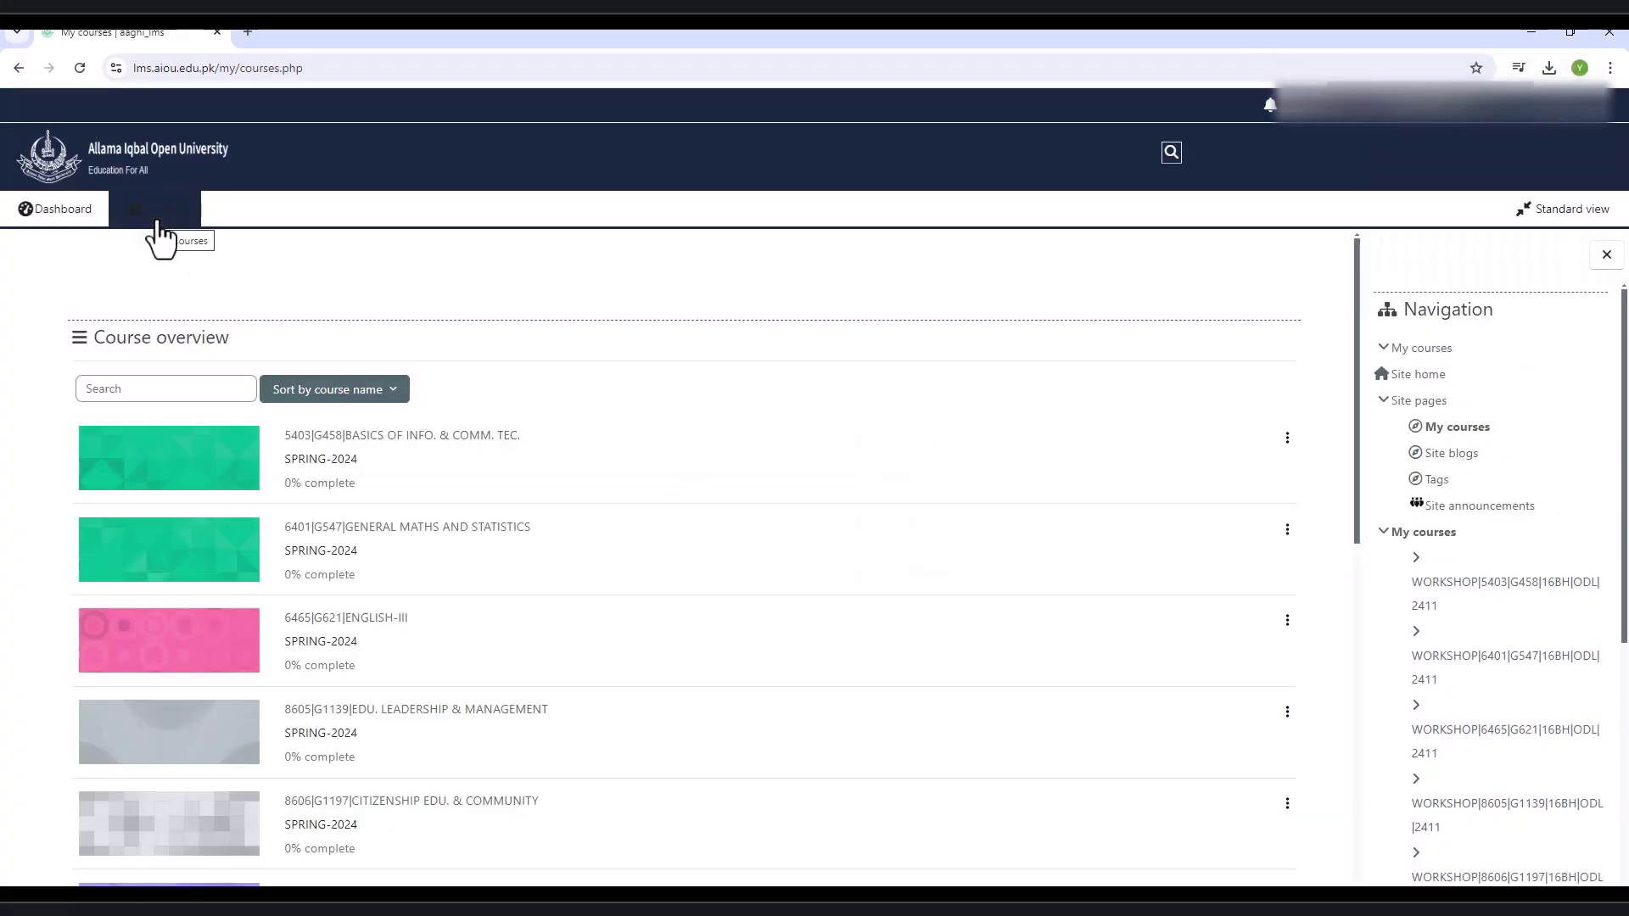
Step: Open the 5403 Basics of Info. & Comm. Tec. course and its QUIZ (1 attempt, 20 minutes)
click(424, 436)
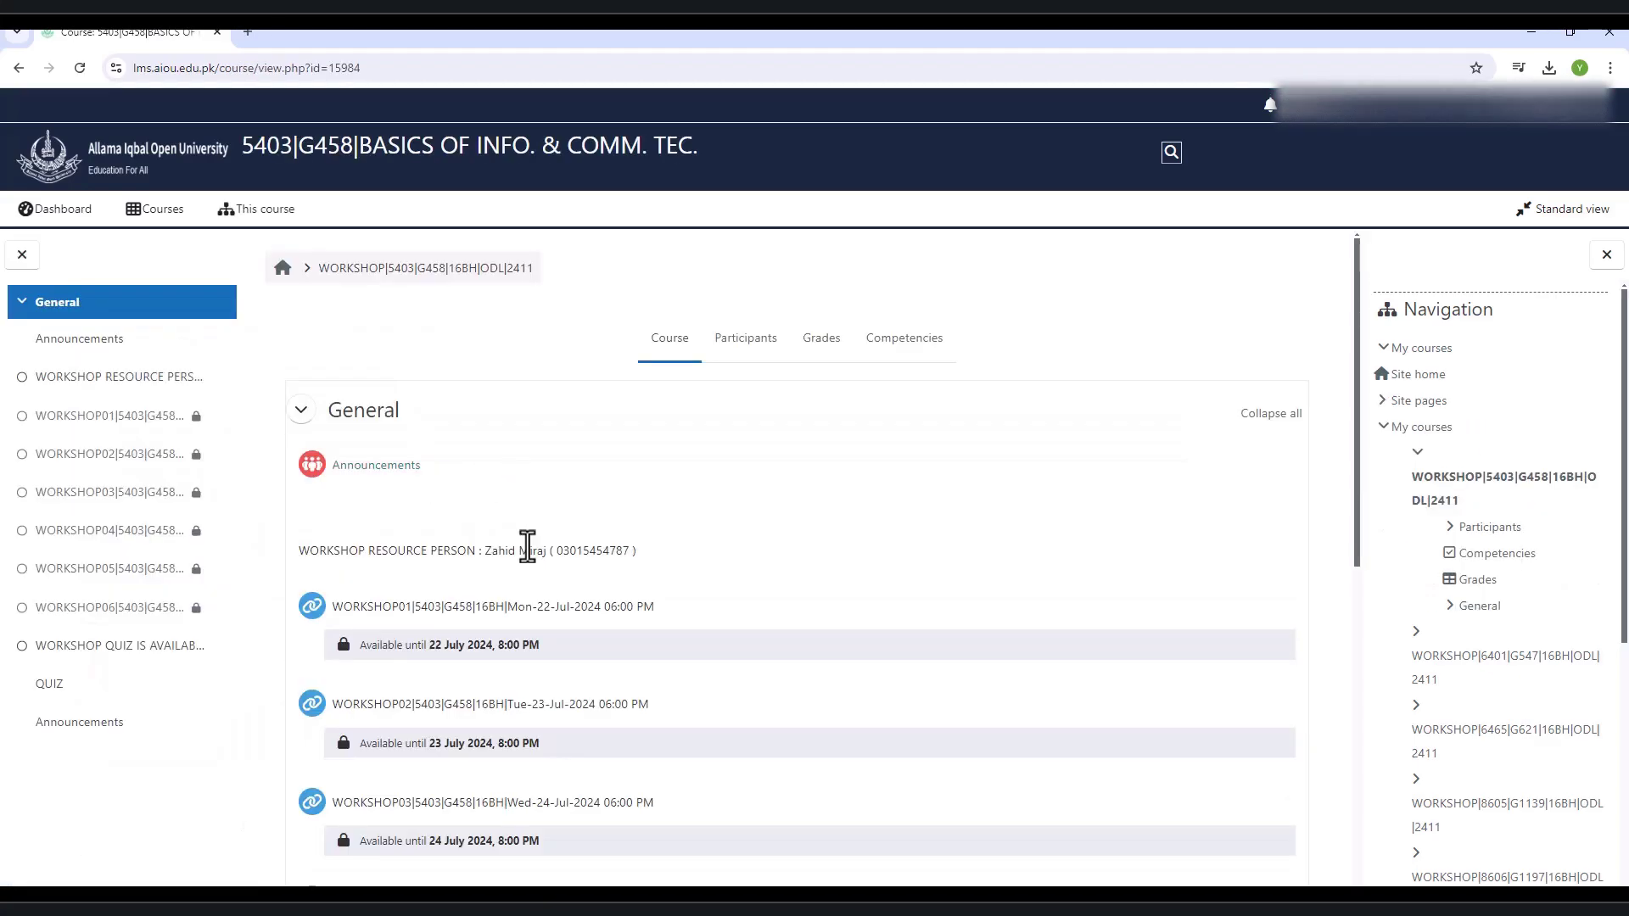
scroll(534, 539, down, 2)
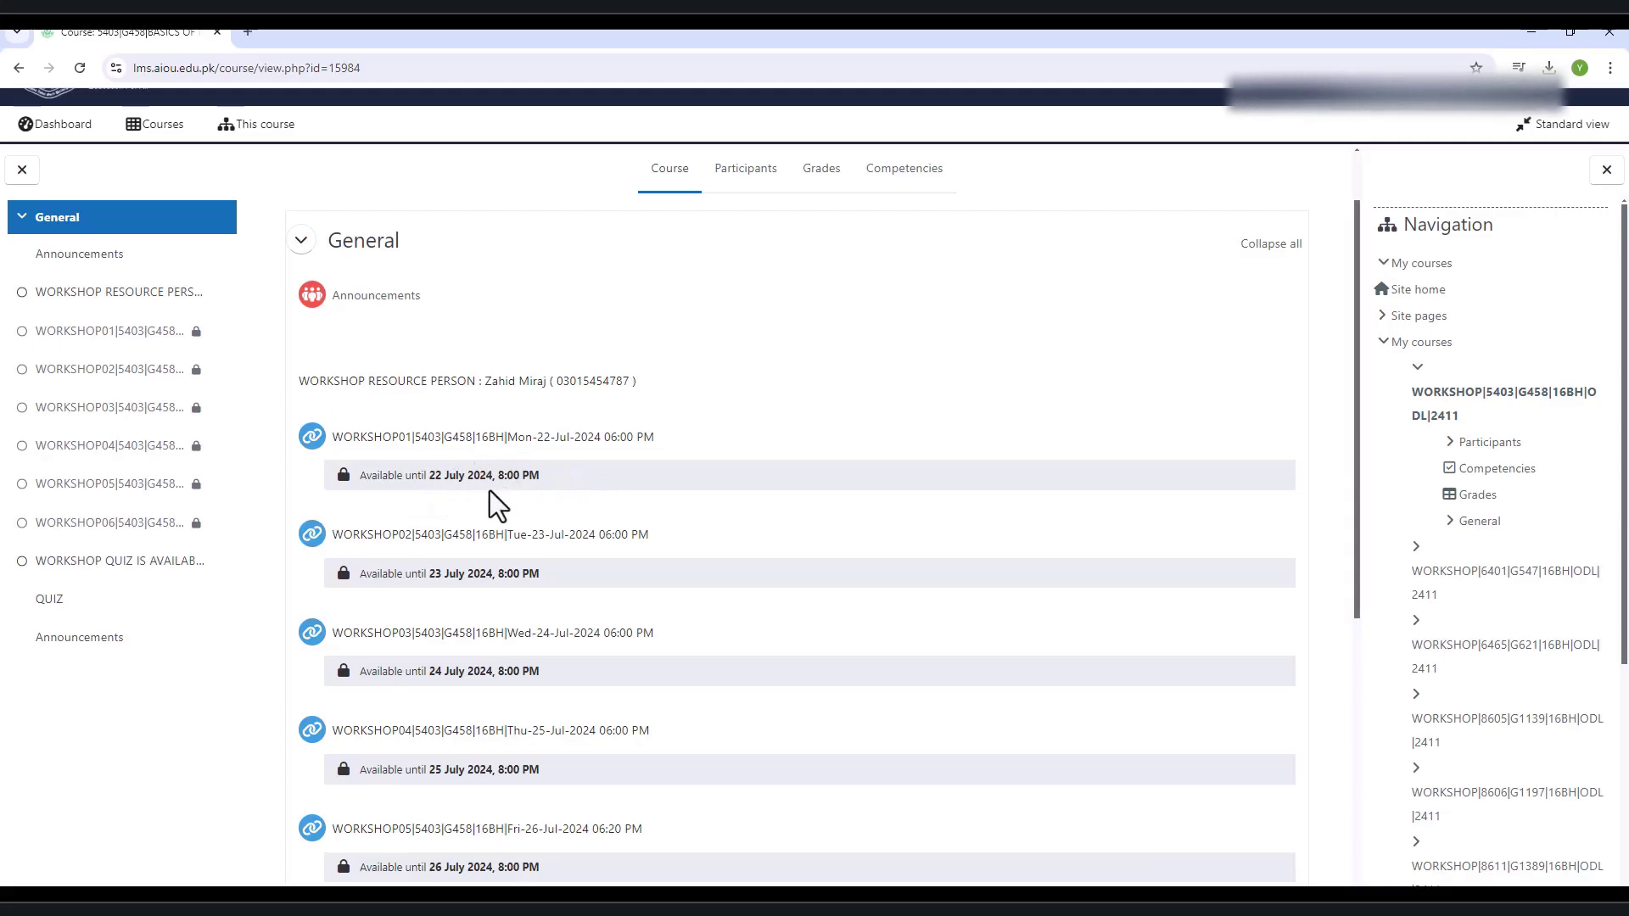
scroll(475, 479, down, 2)
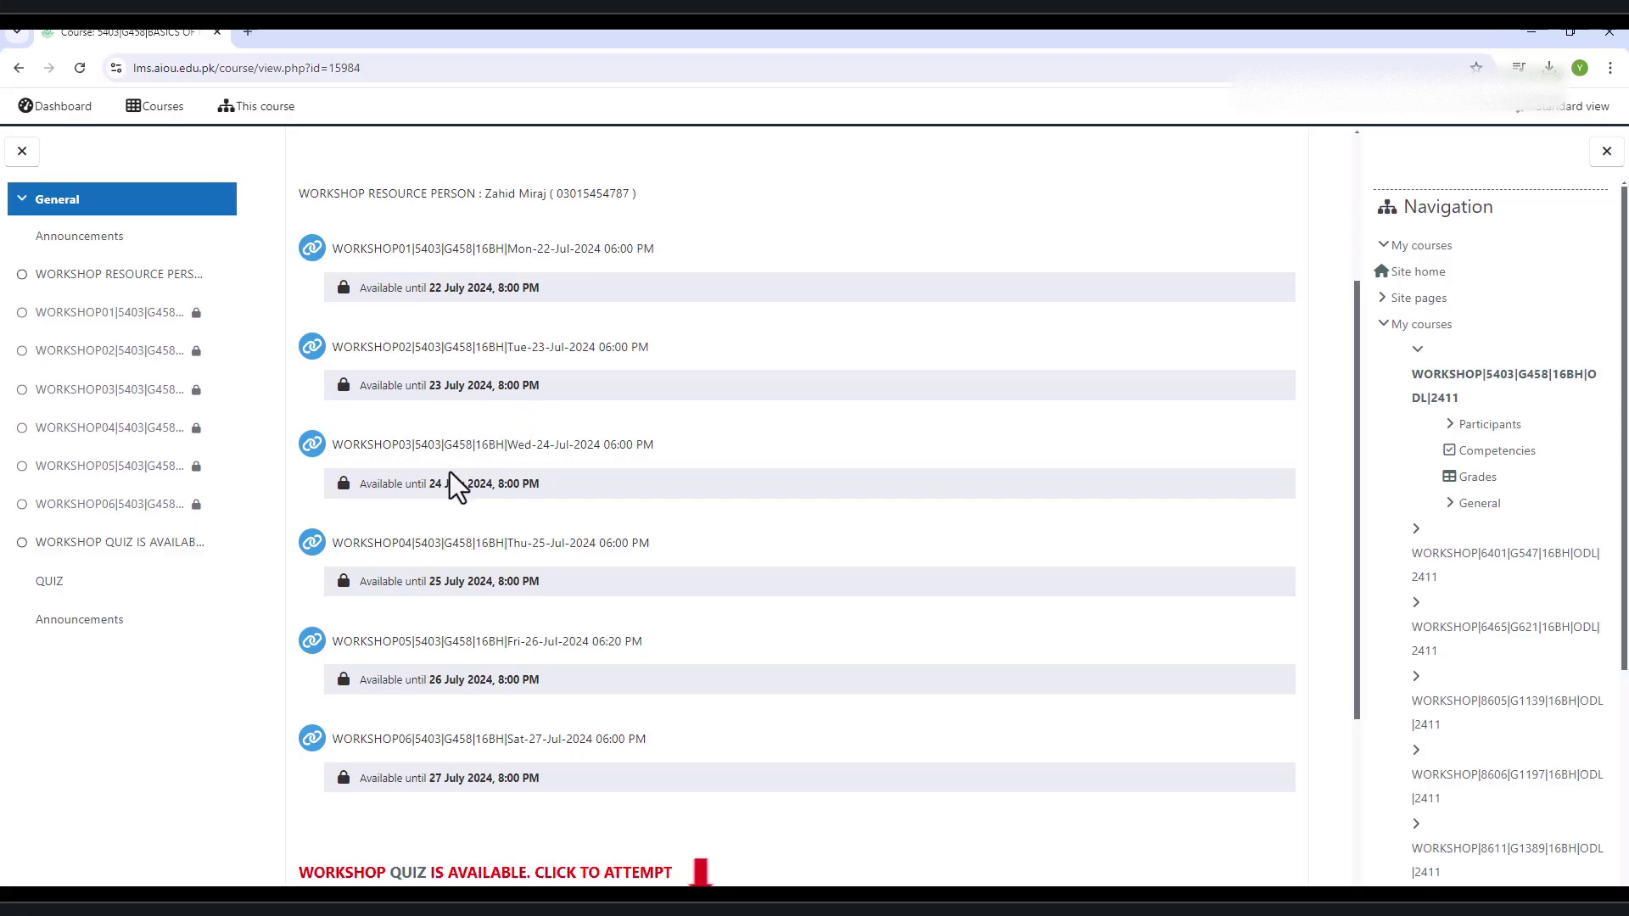
scroll(451, 475, down, 2)
scroll(420, 704, down, 1)
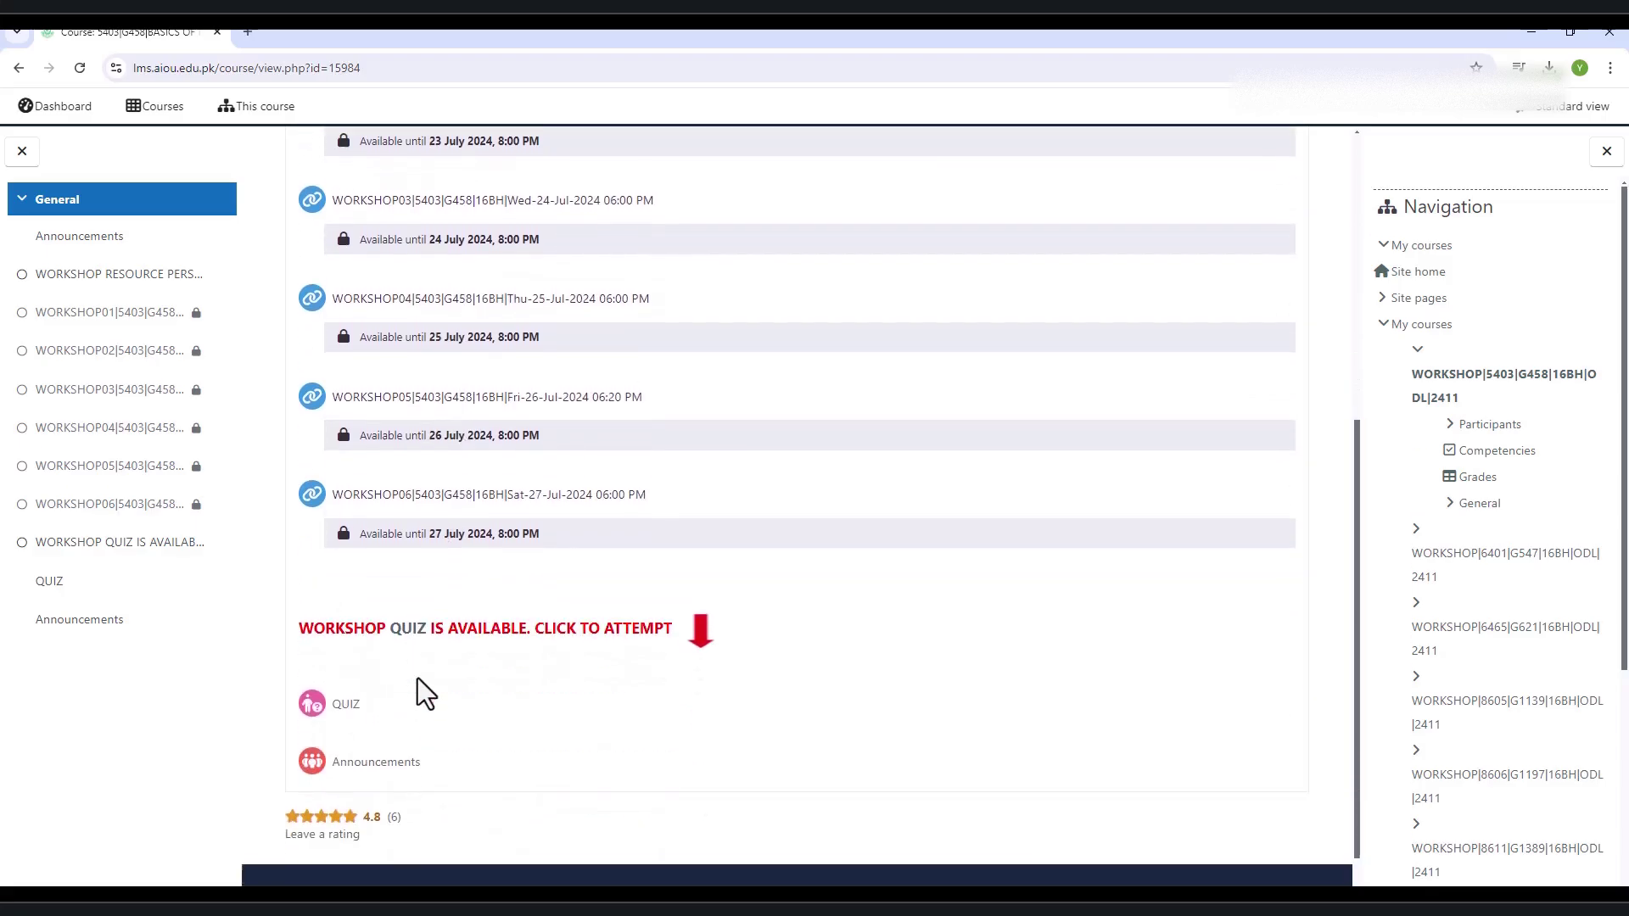
click(341, 697)
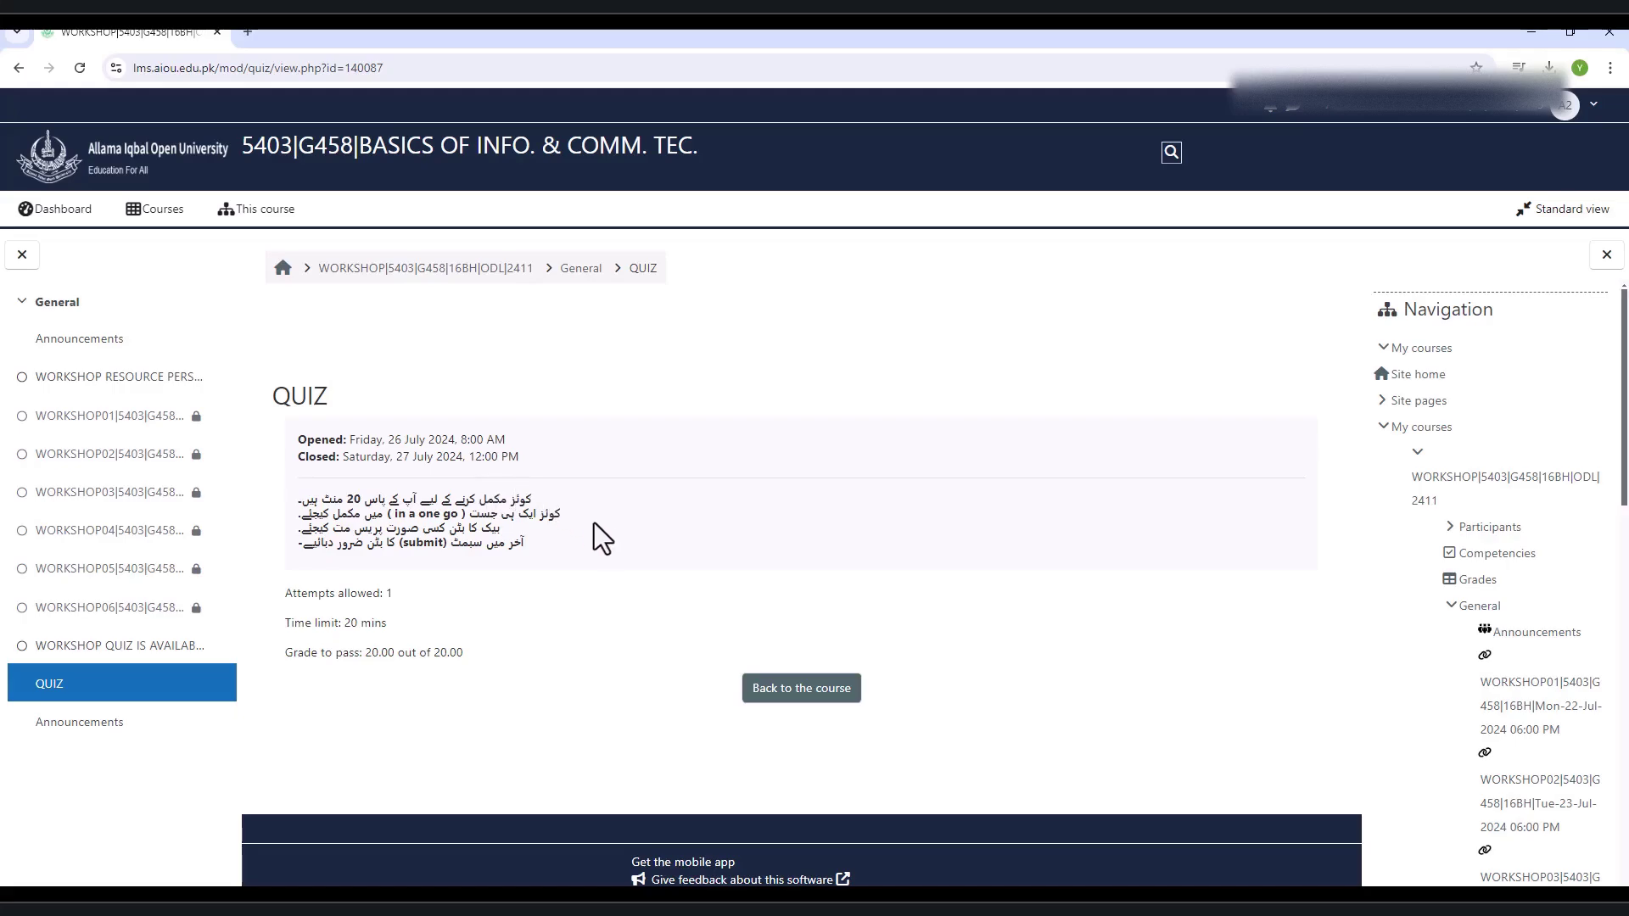
Step: Browse the 5403 course's Participants, Grades and Competencies tabs, then return to the Course tab
click(789, 693)
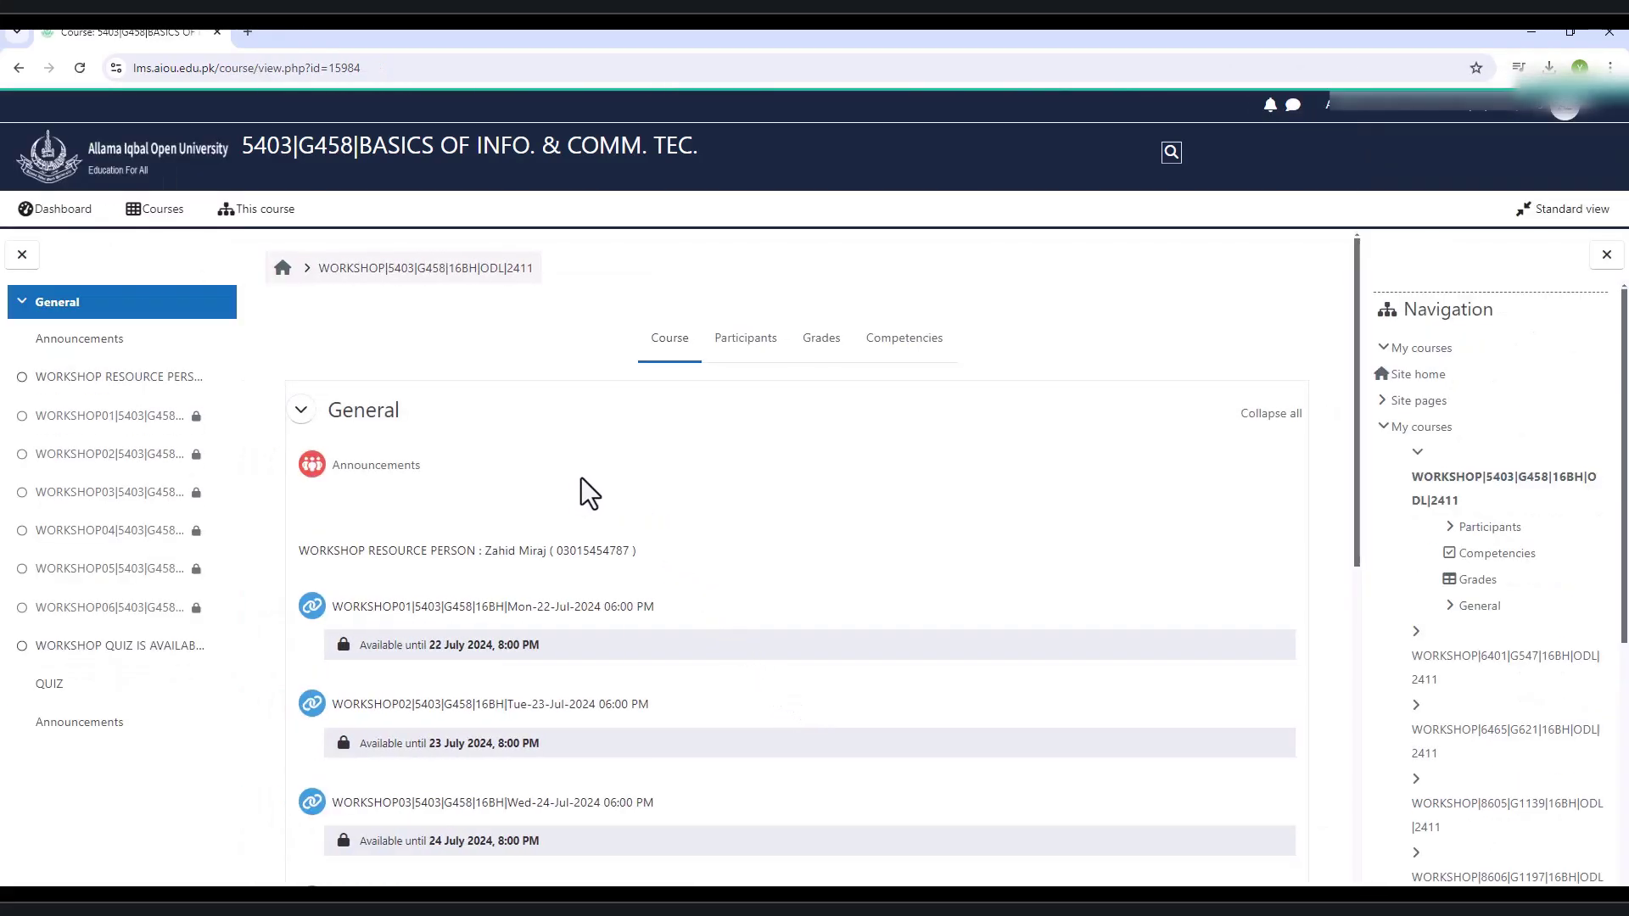
click(745, 346)
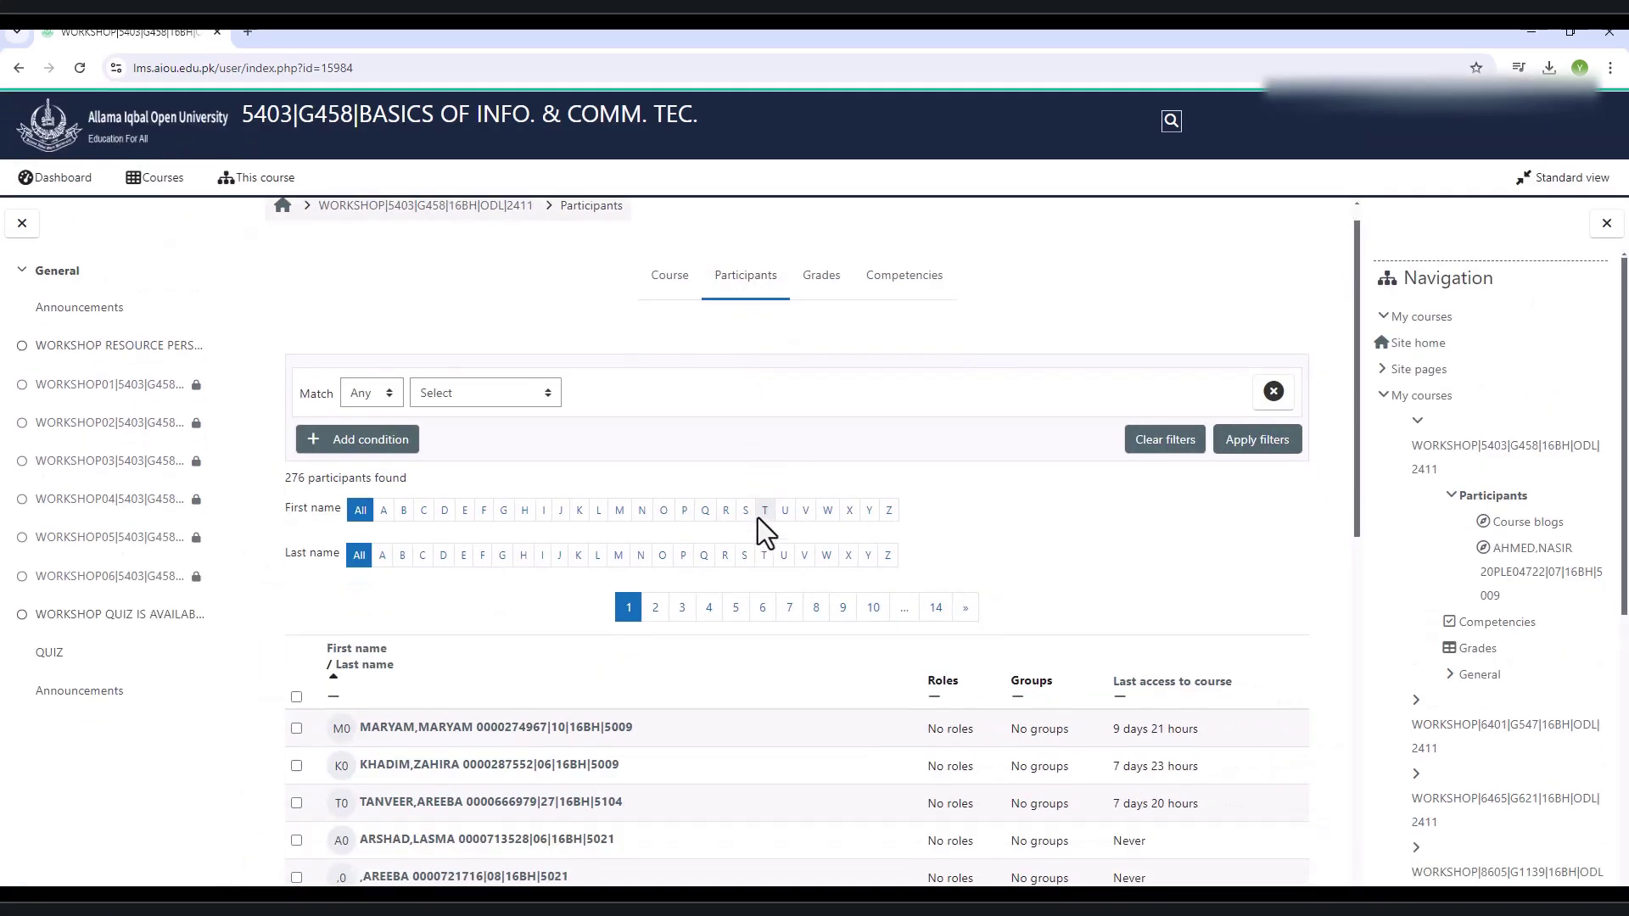
scroll(756, 517, down, 5)
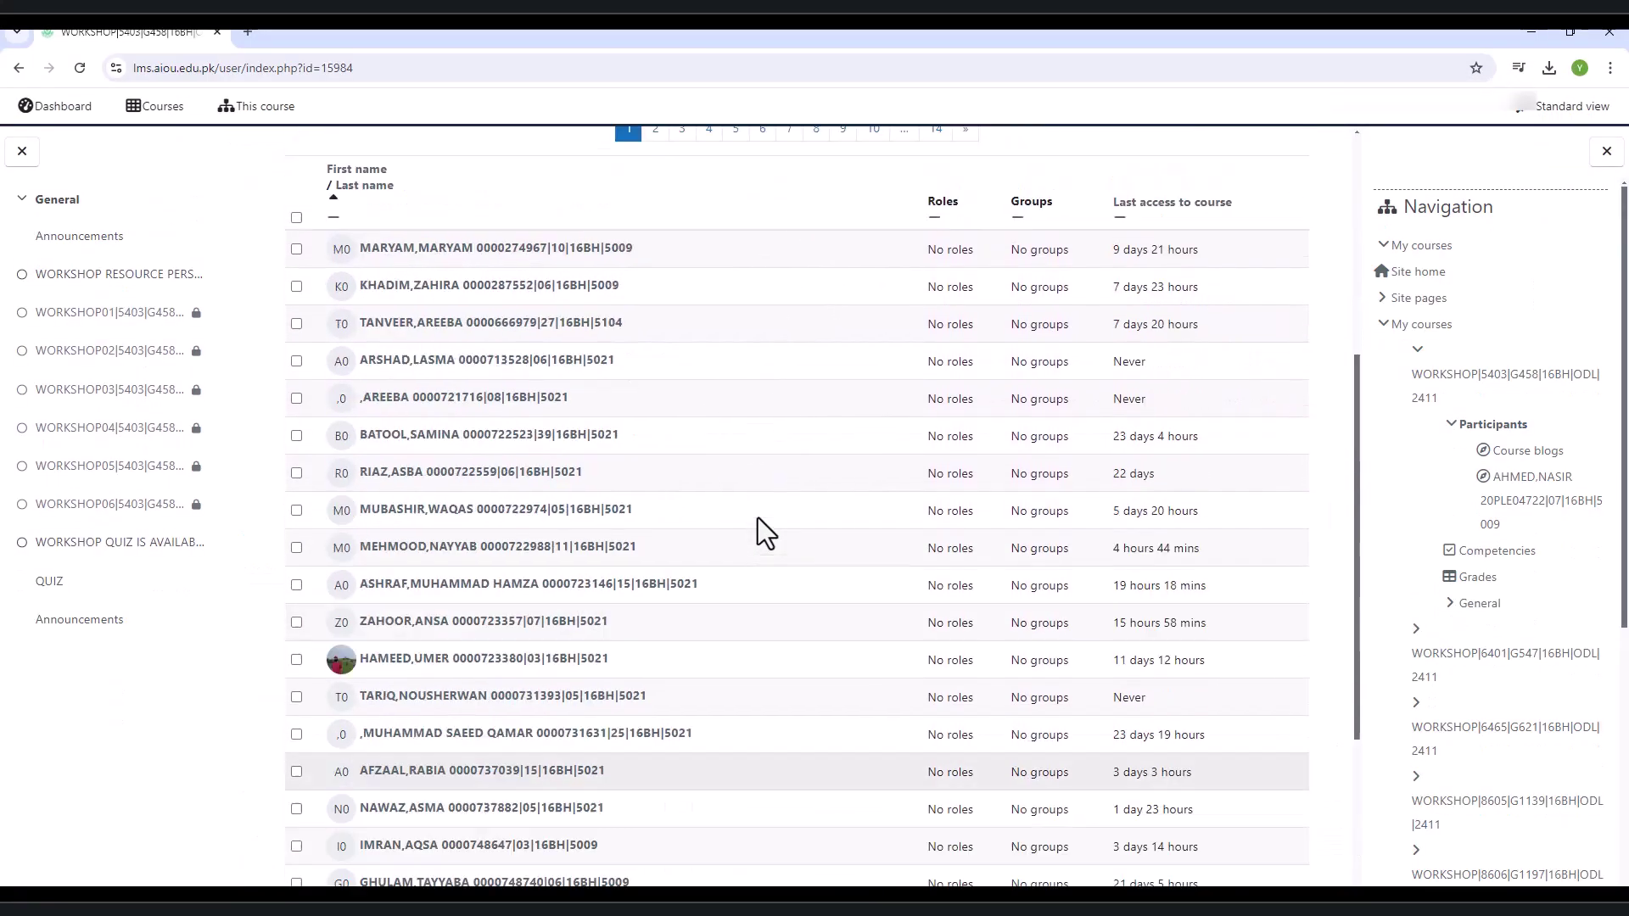
scroll(757, 518, up, 5)
click(824, 348)
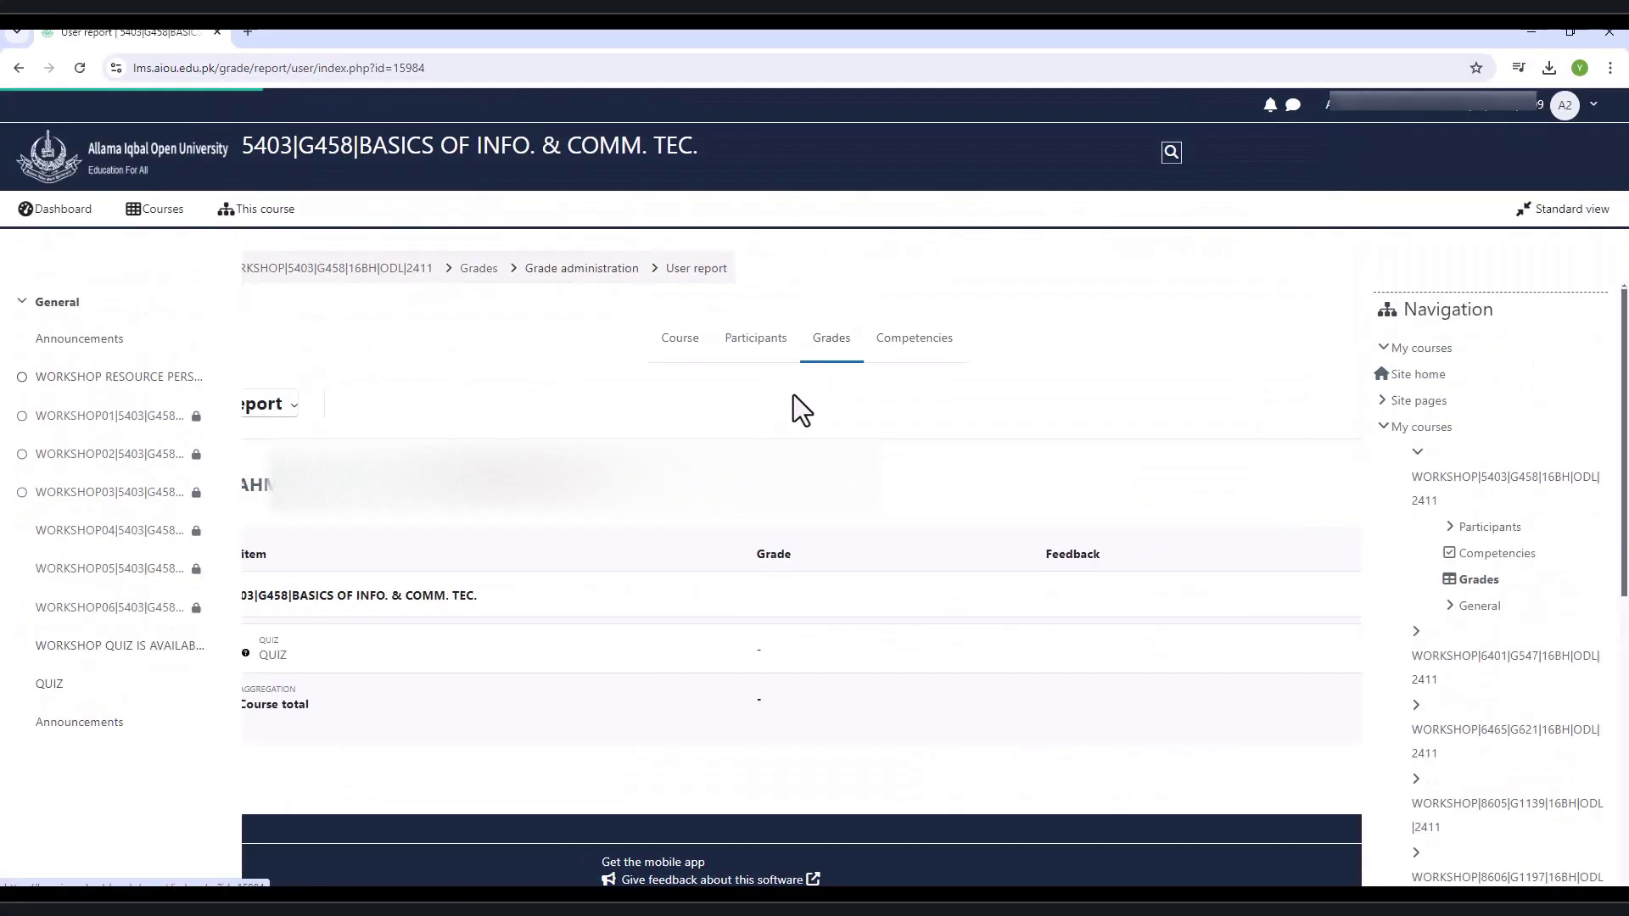
click(890, 346)
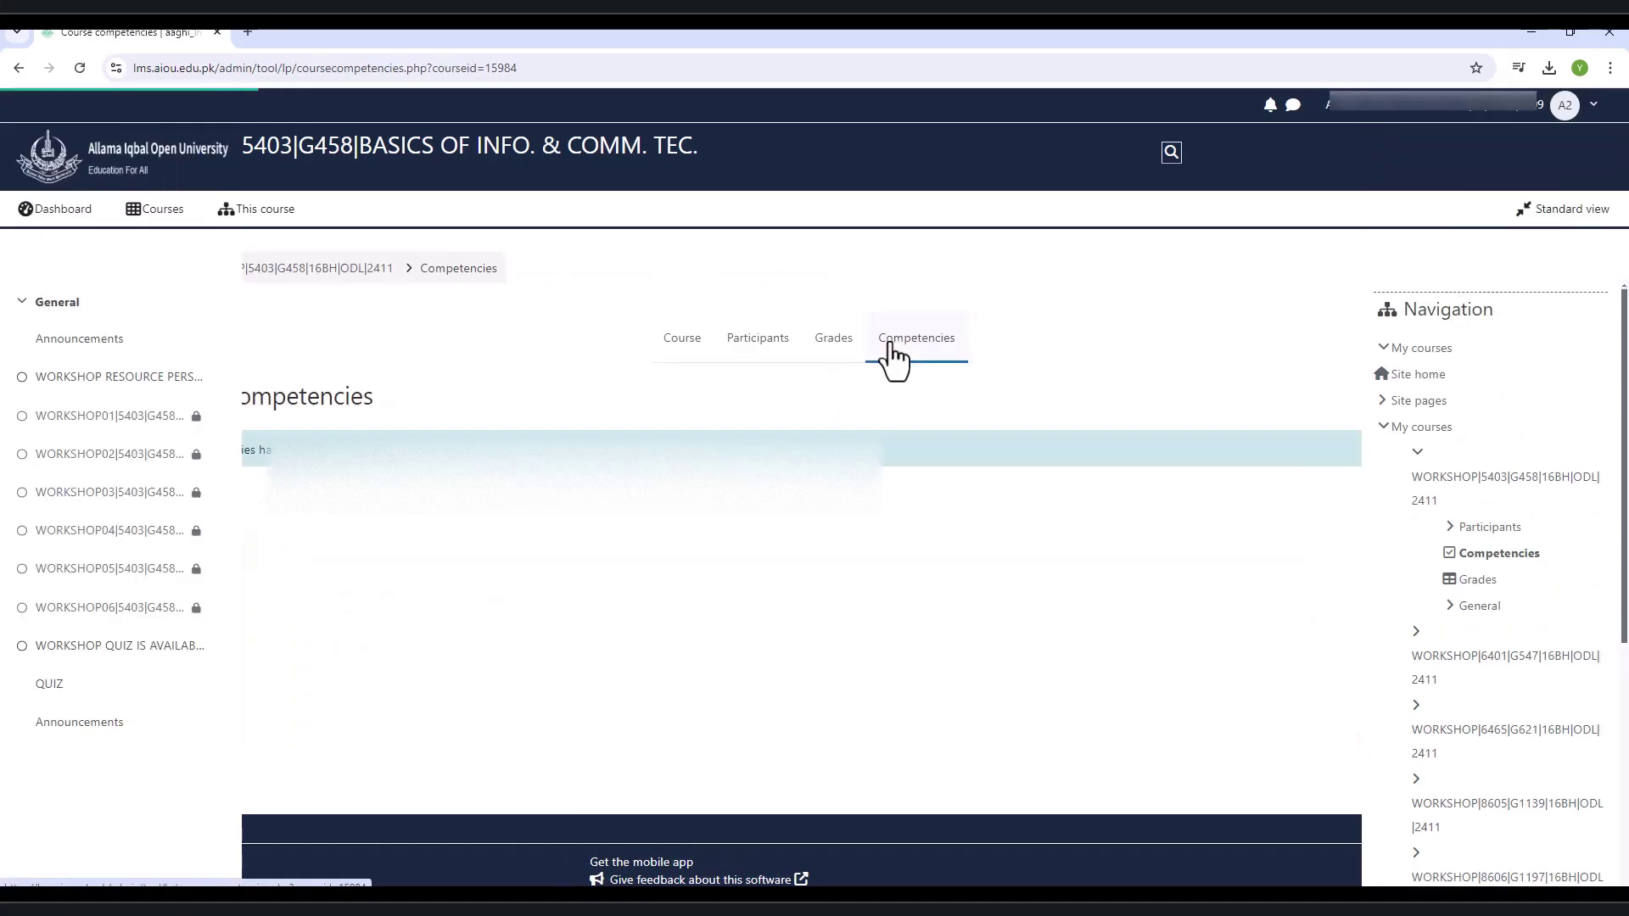
click(658, 348)
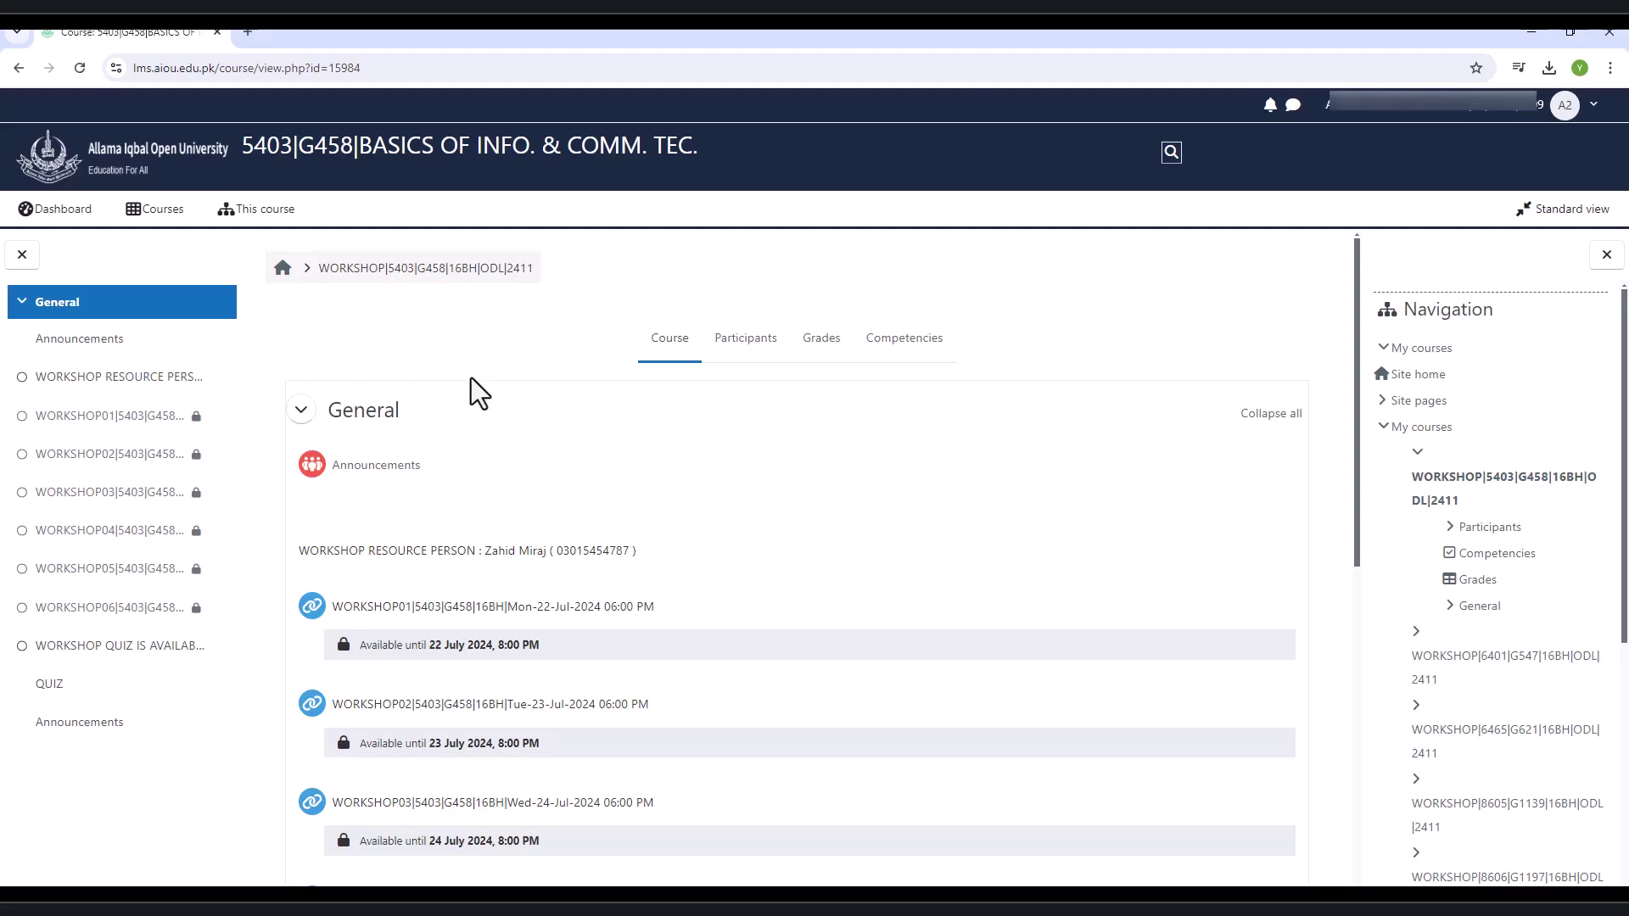
Step: From the My courses overview, open the BASICS OF INFO. & COMM. TEC. course
click(169, 219)
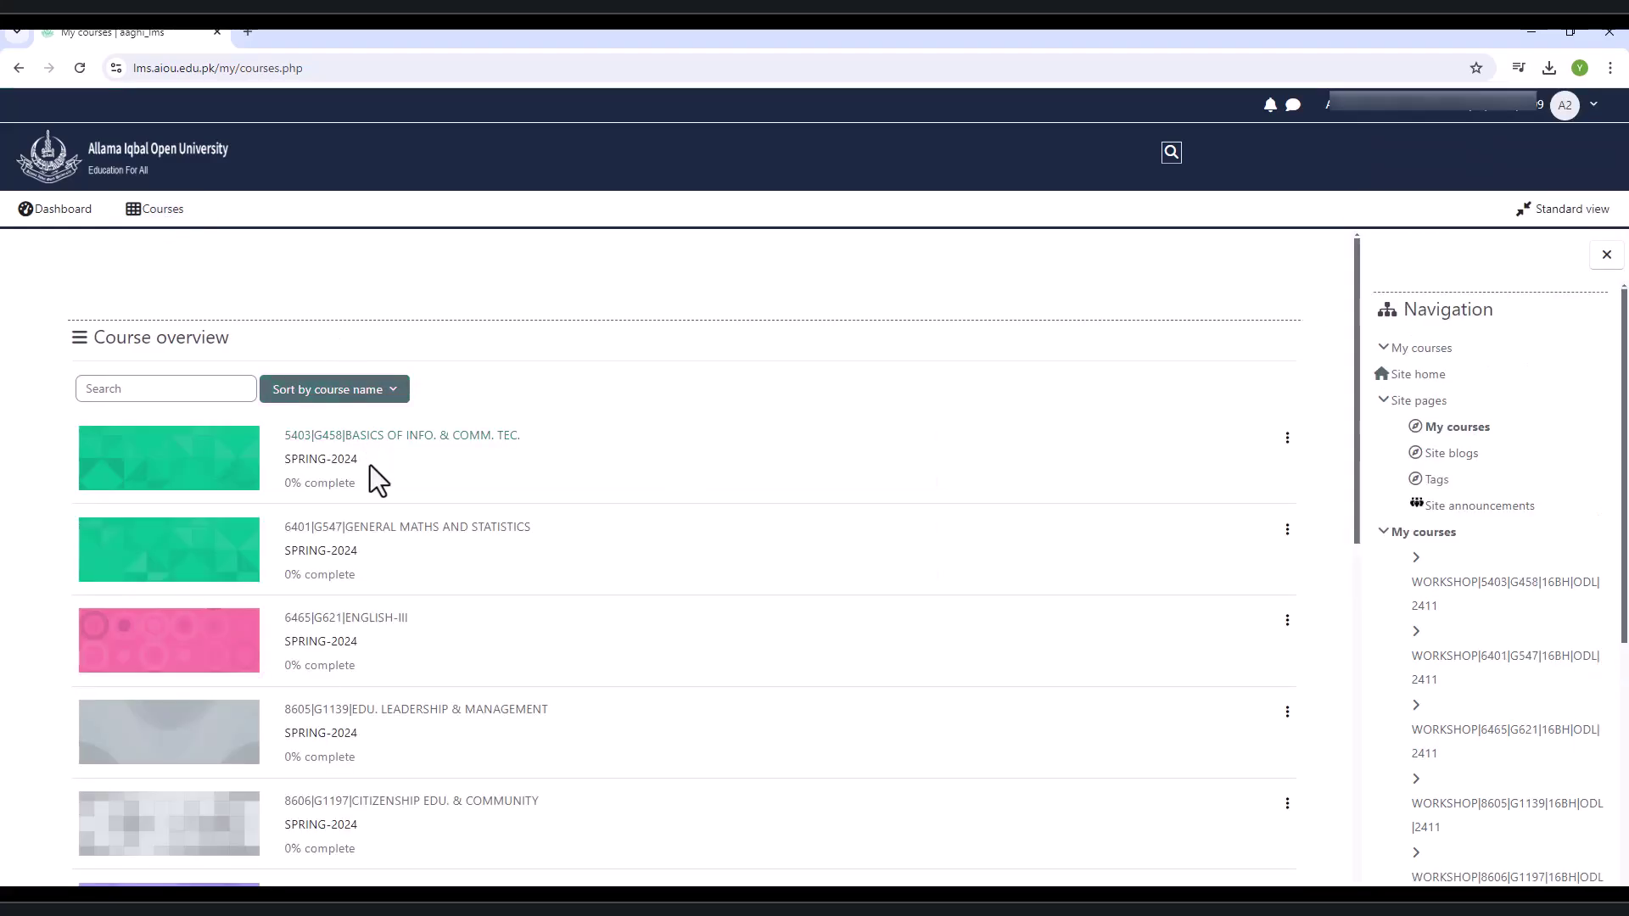
scroll(353, 463, down, 3)
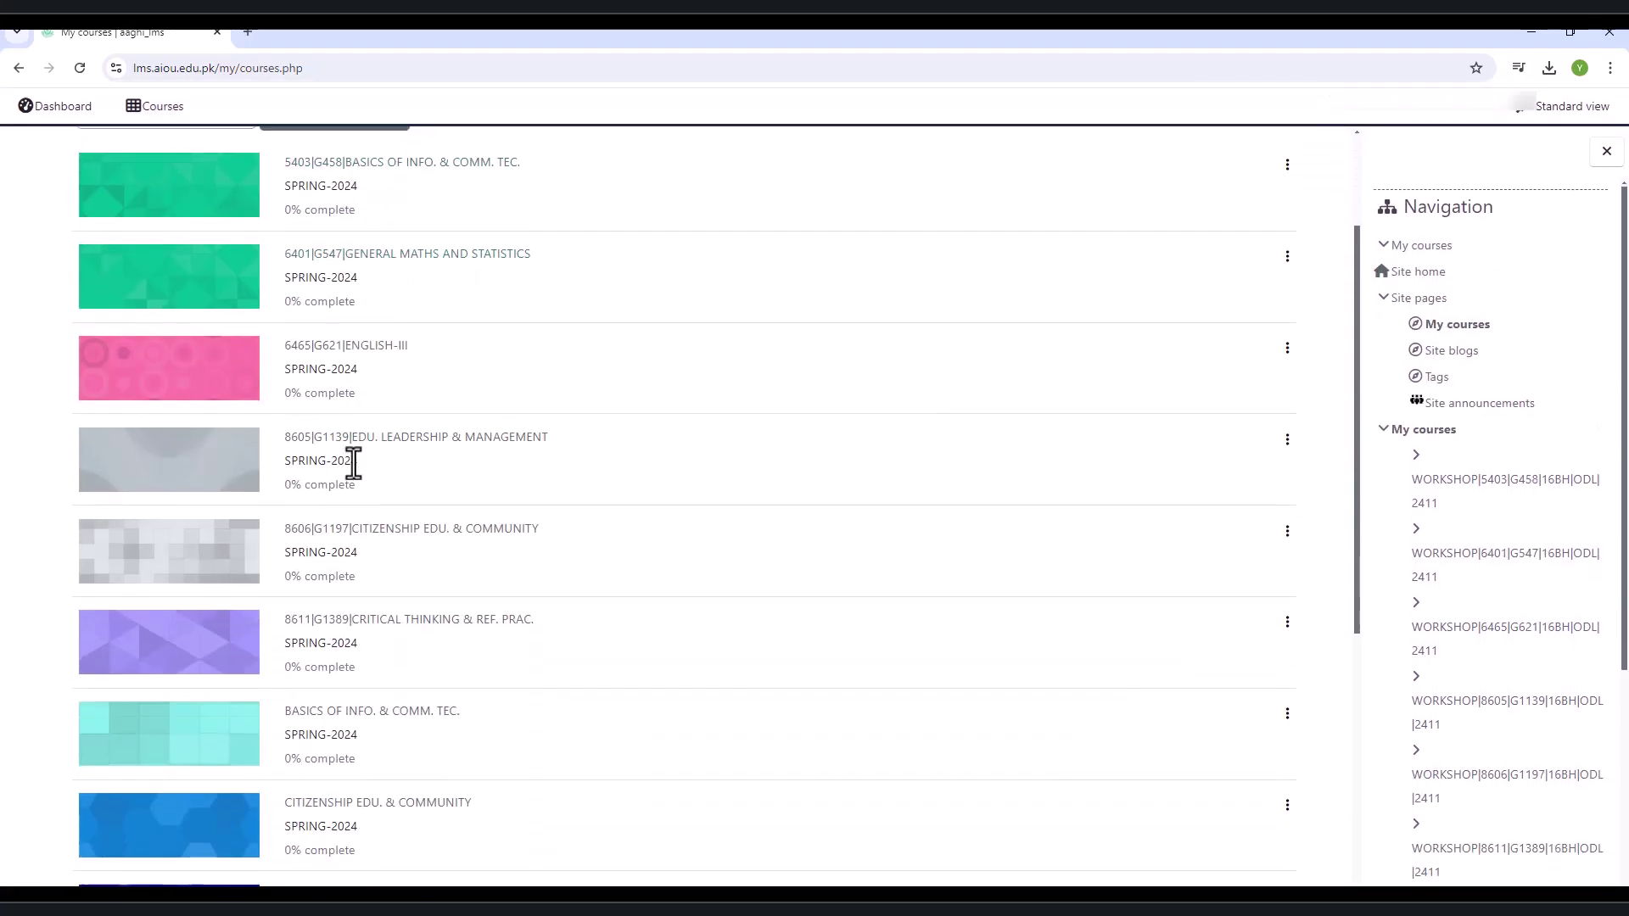
scroll(353, 462, up, 3)
drag(279, 432, 345, 440)
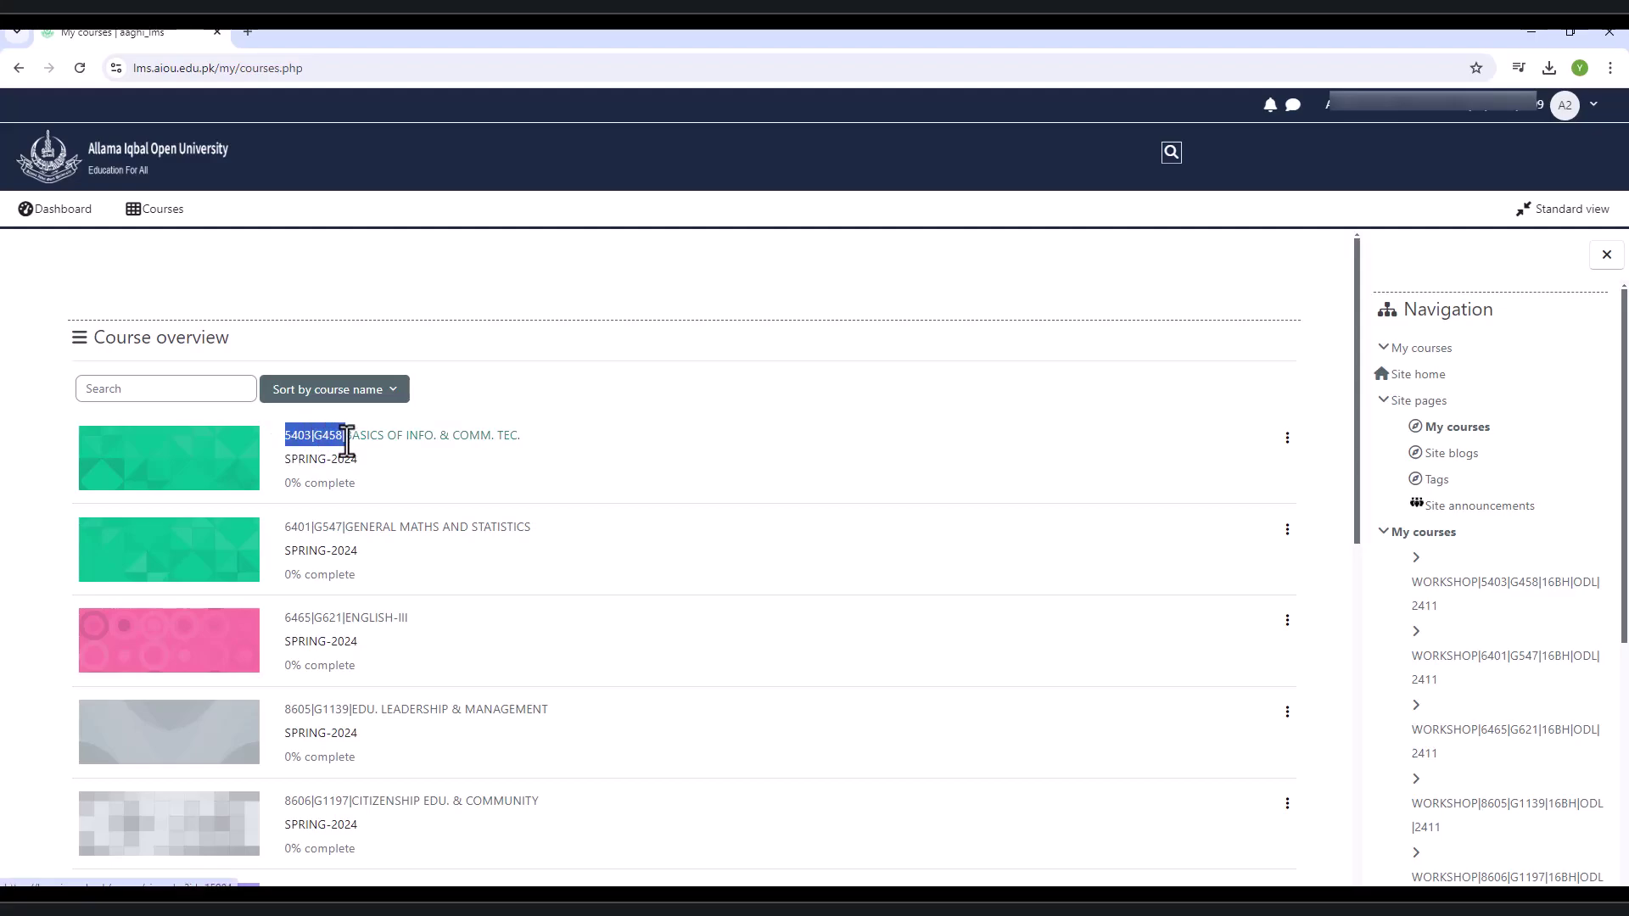
scroll(402, 492, down, 5)
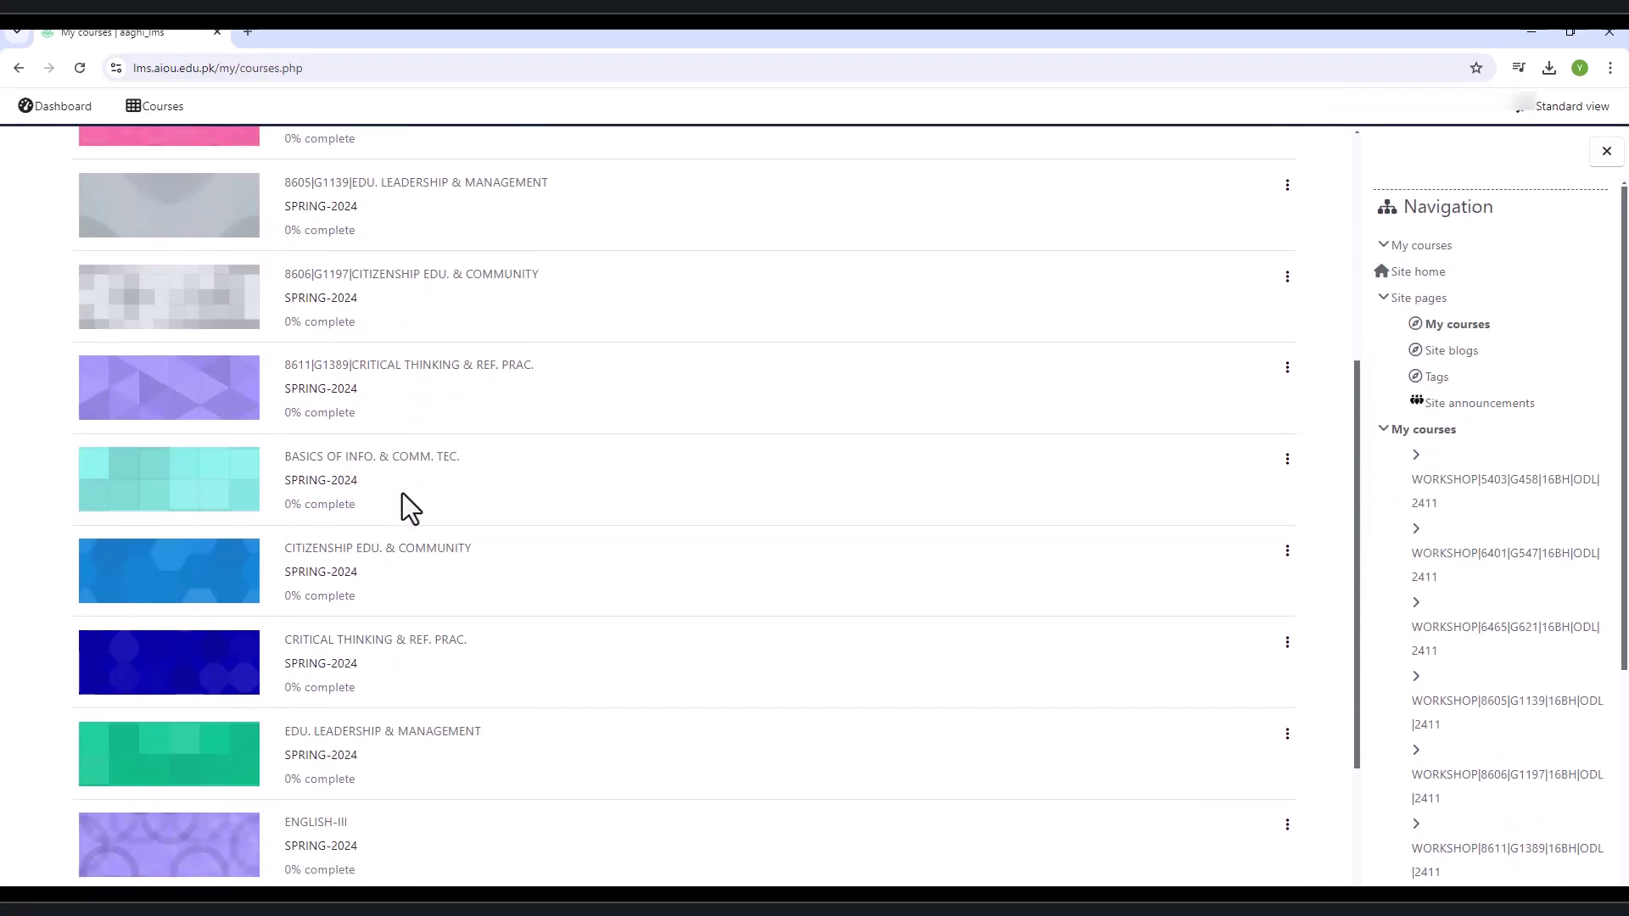
drag(279, 455, 460, 457)
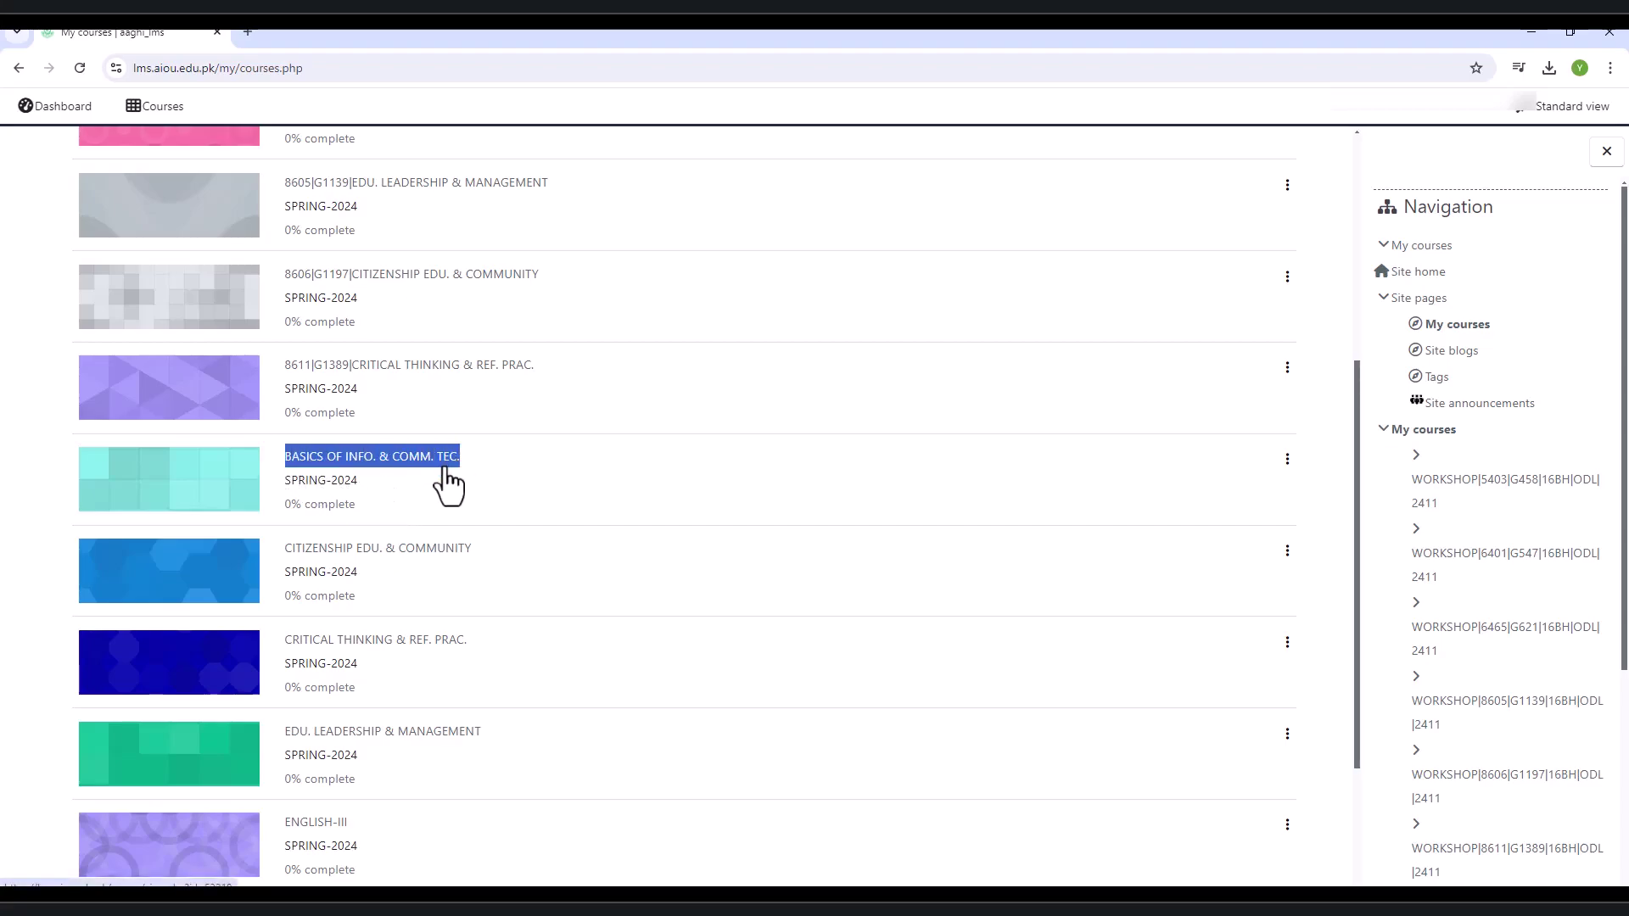
click(412, 500)
click(369, 458)
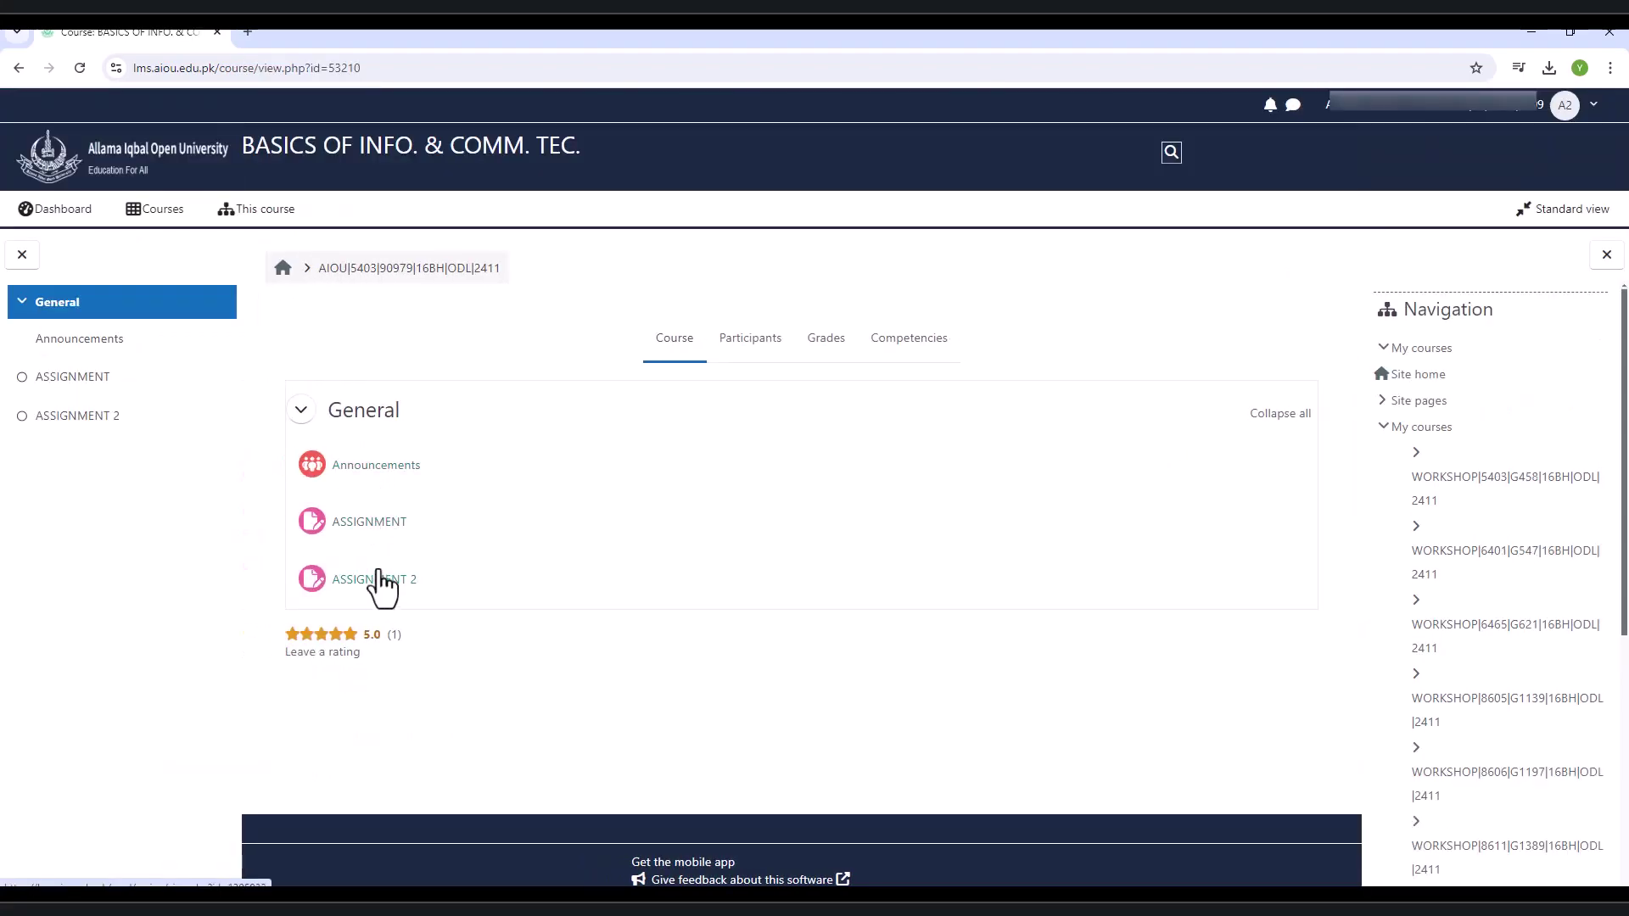
Step: Open ASSIGNMENT and start an Add submission for a single PDF up to 5 MB
click(377, 523)
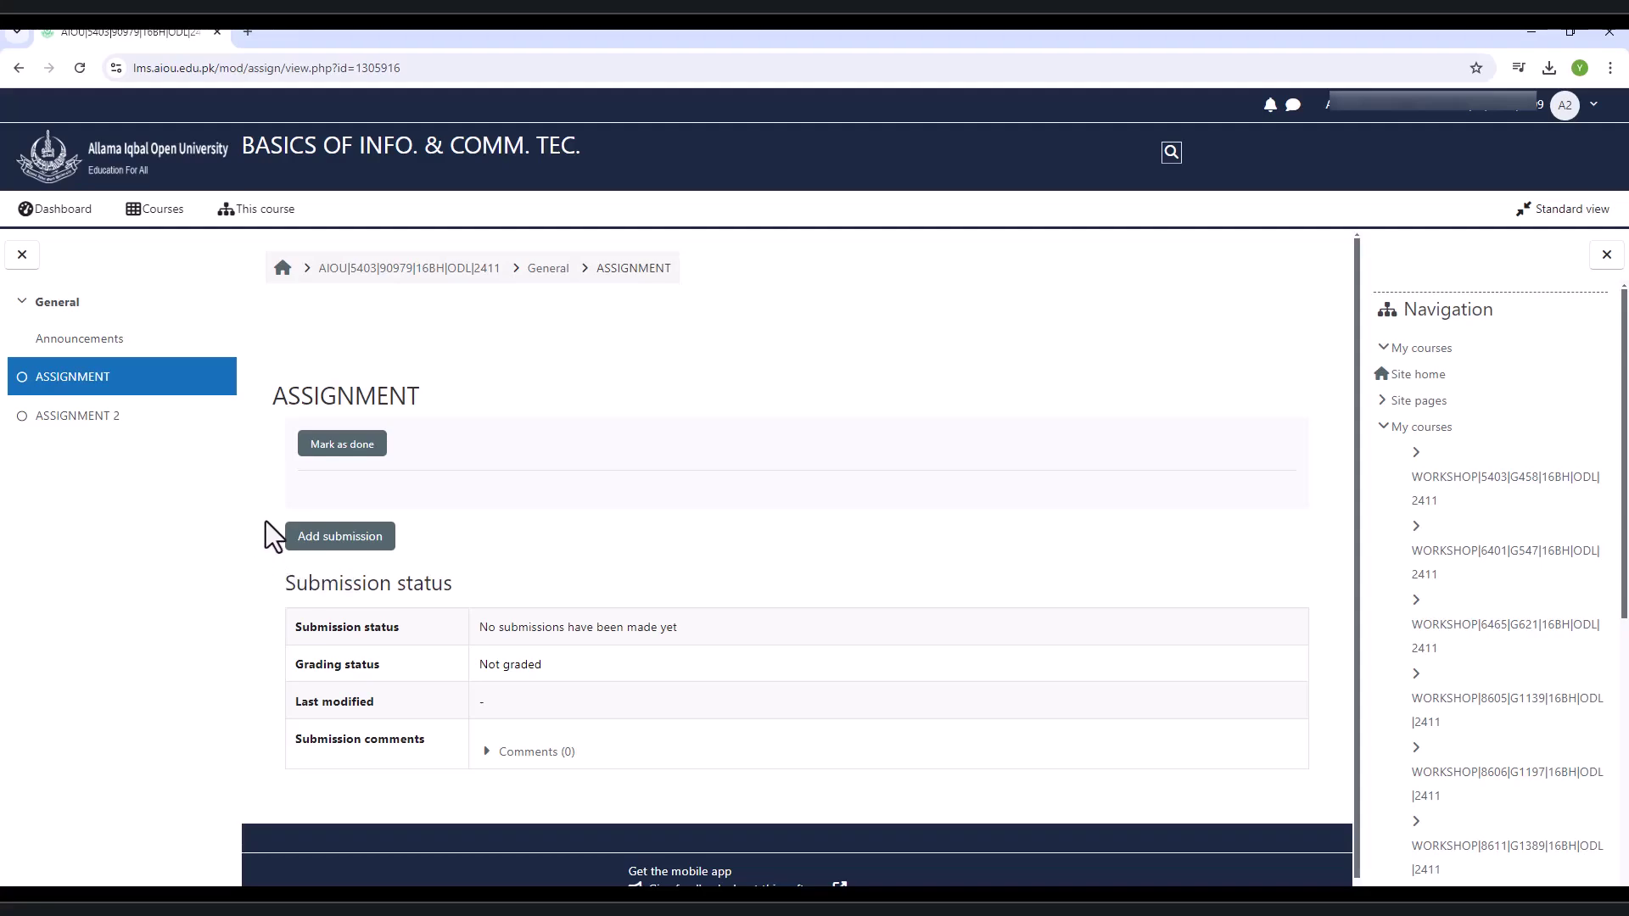
click(339, 546)
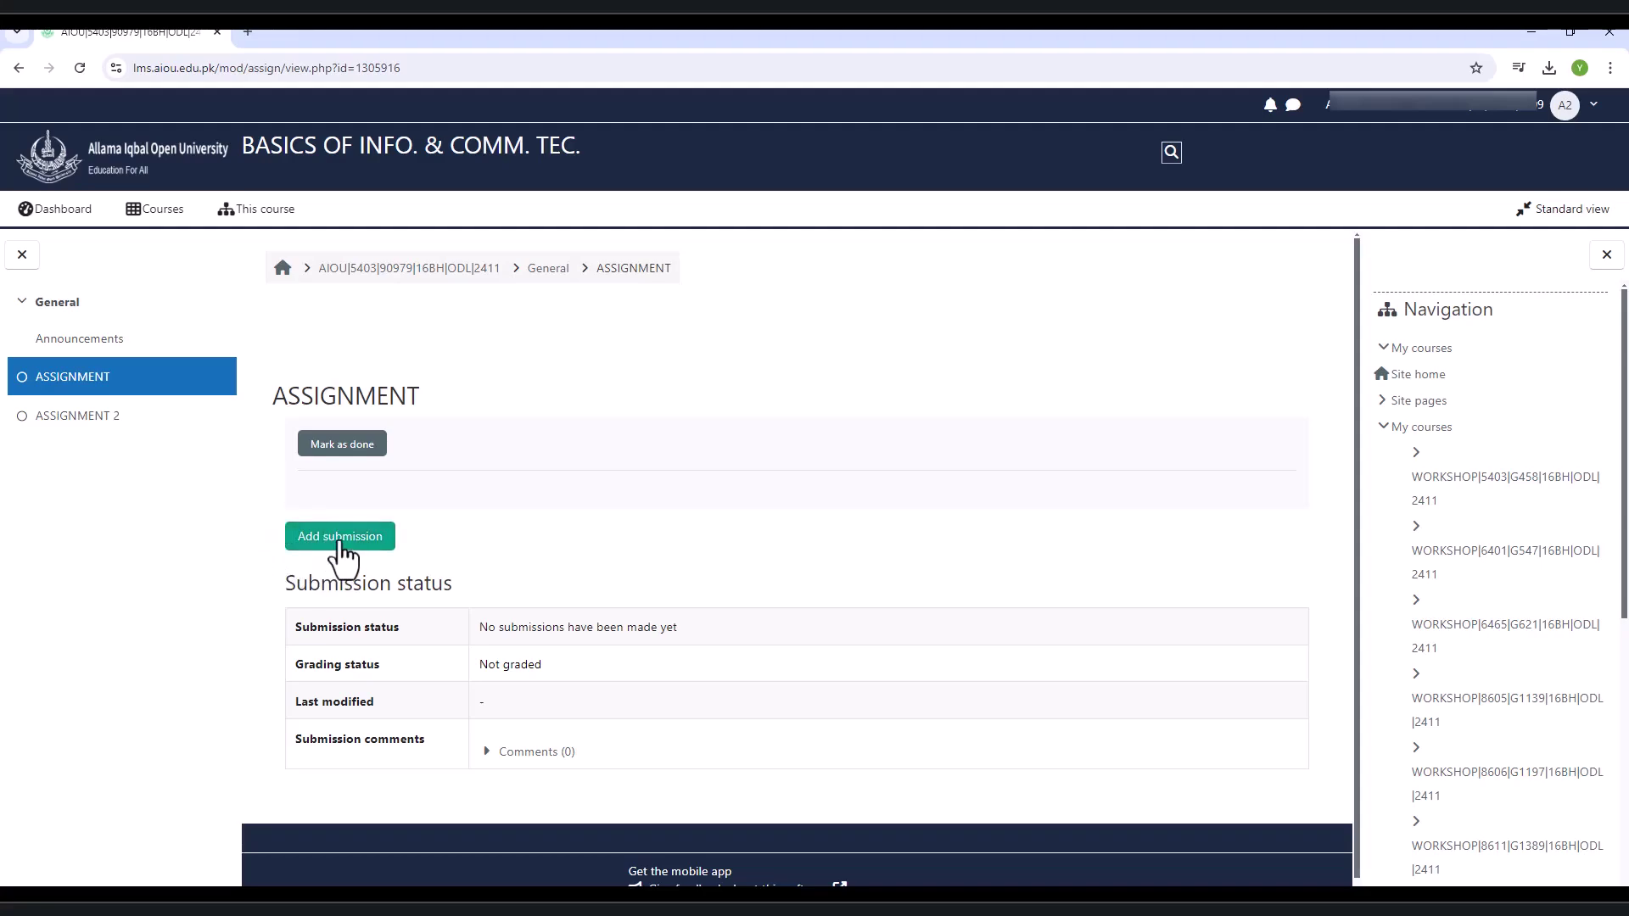
click(340, 543)
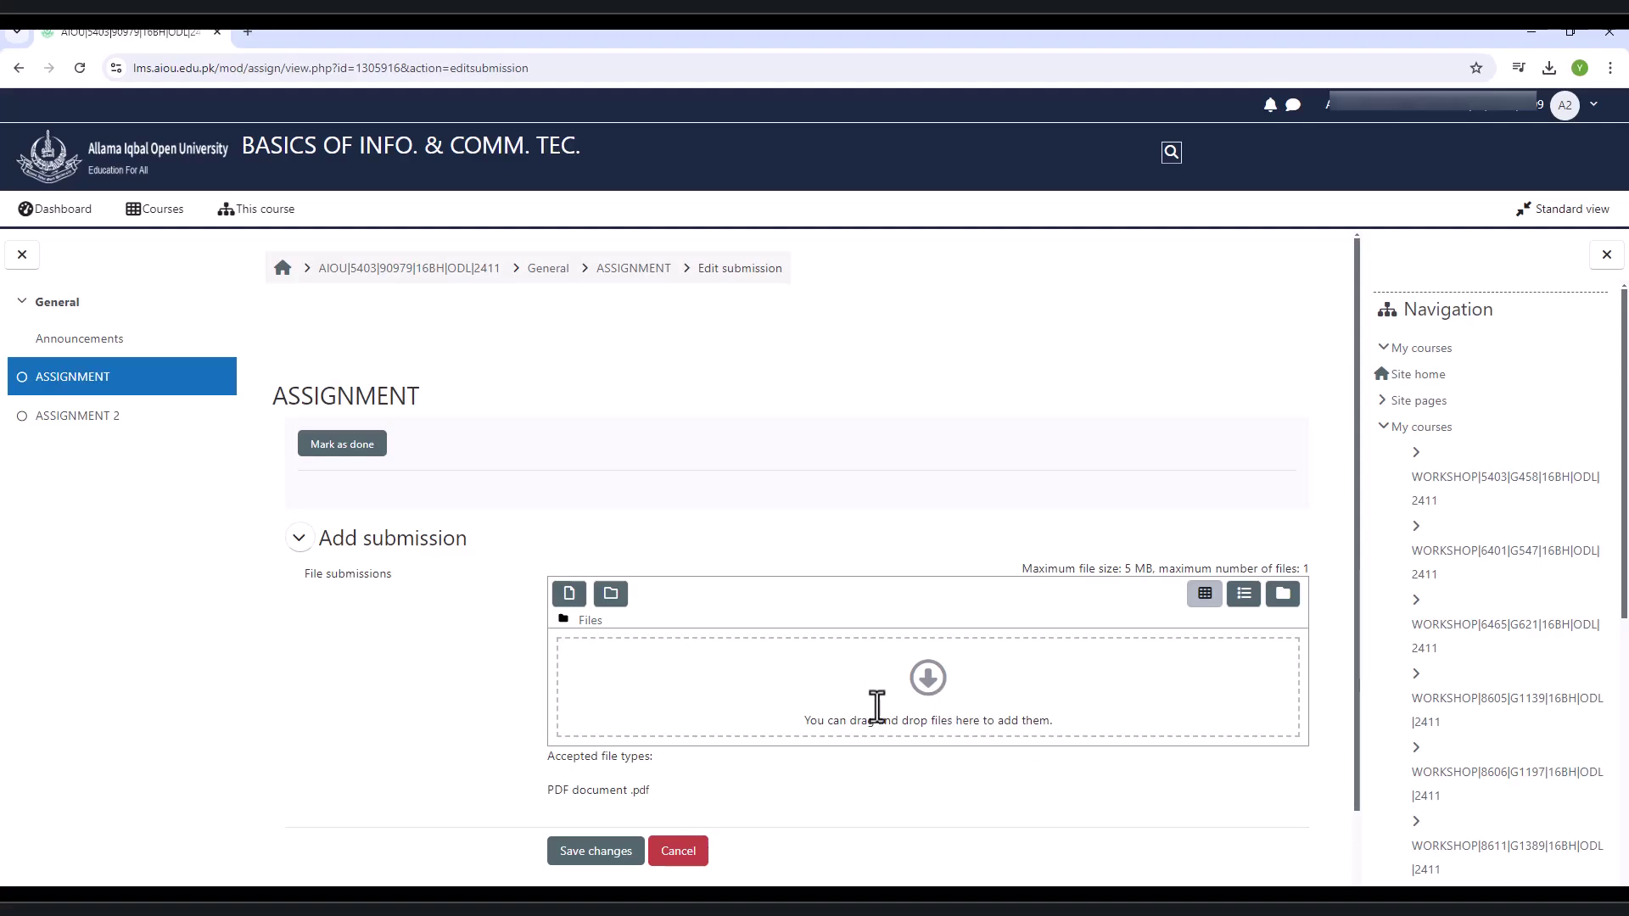
Step: Drag 5403-1 V1.pdf from the desktop into the submission's file area instead of using the File picker
click(929, 683)
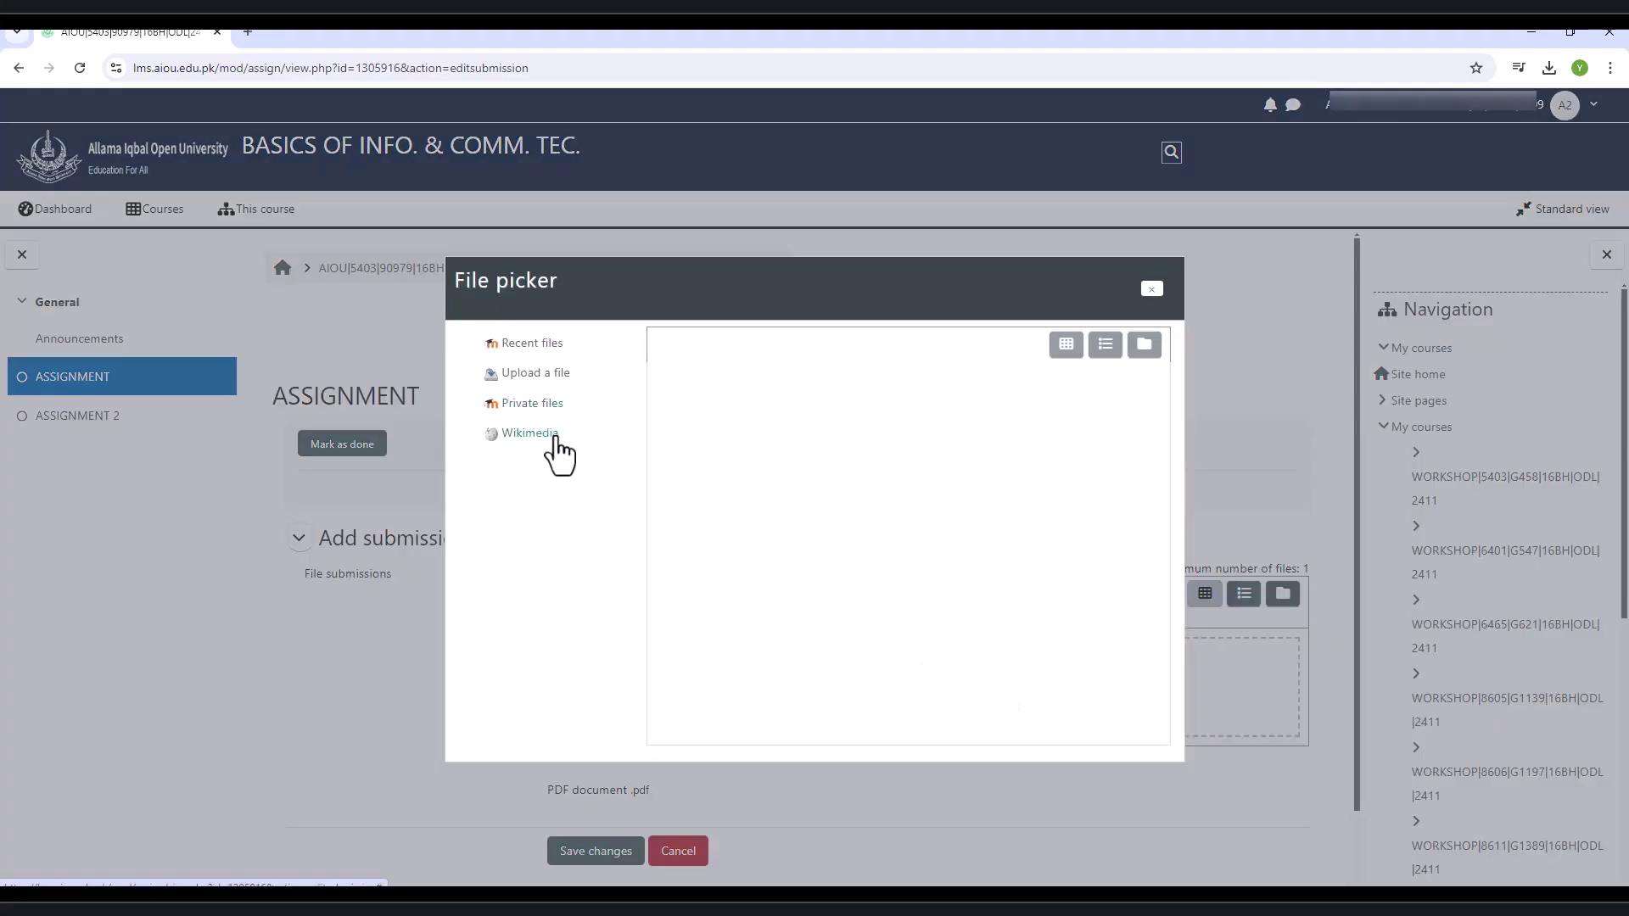
click(533, 375)
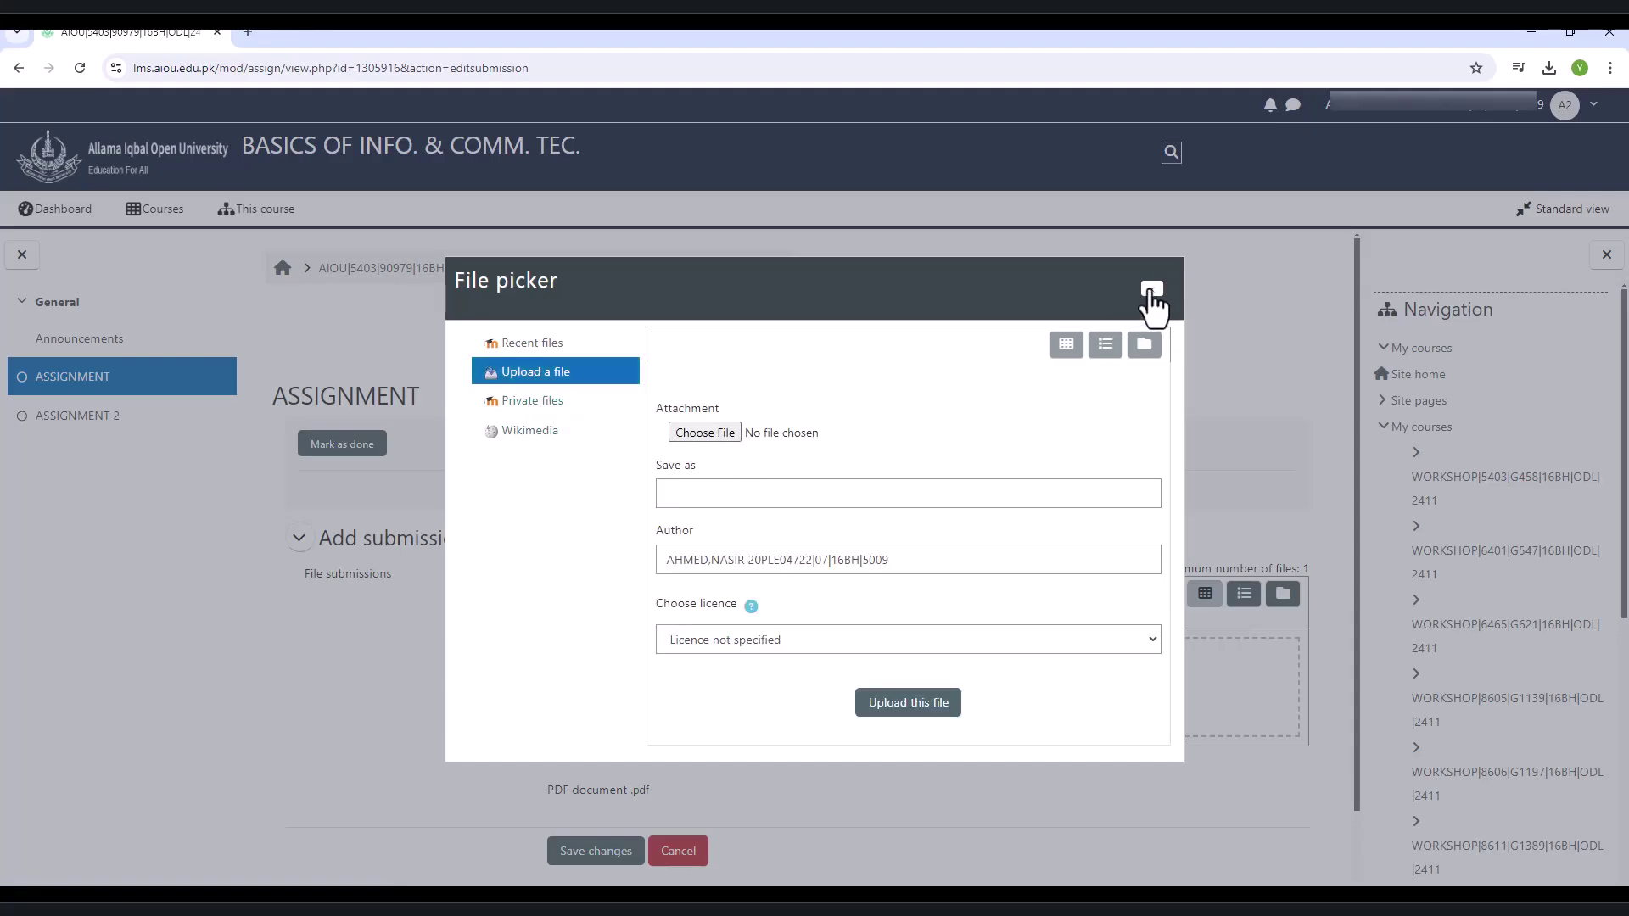
click(1151, 290)
key(super+d)
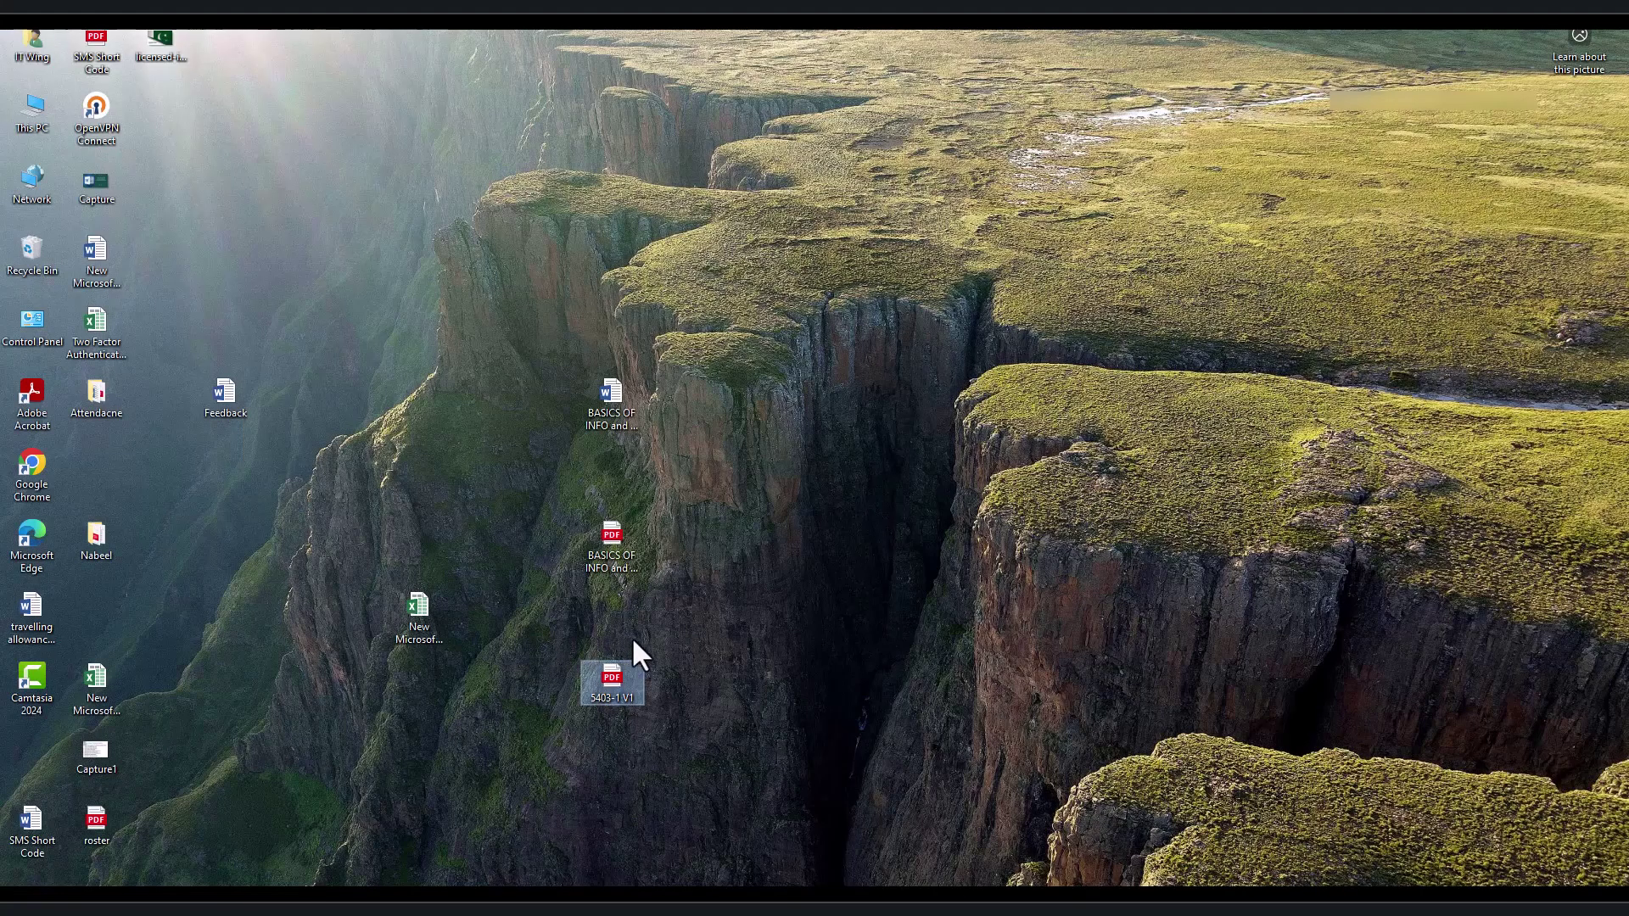
drag(608, 679, 614, 709)
drag(547, 862, 640, 834)
drag(869, 676, 917, 684)
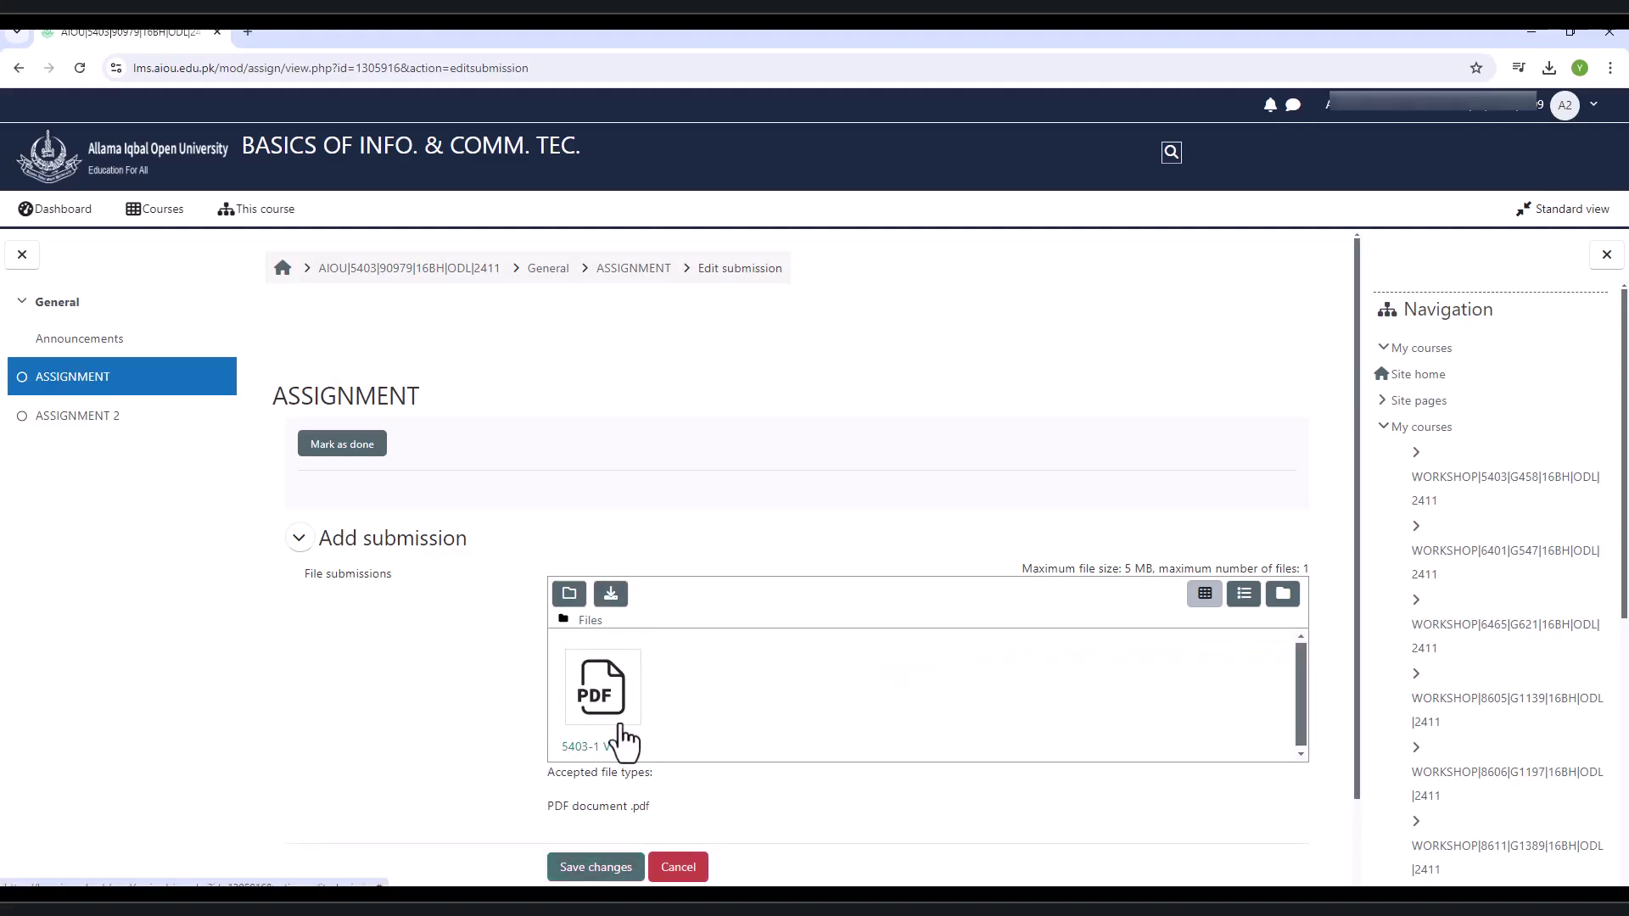
Step: Save changes, leaving 5403-1 V1.pdf attached with status Draft (not submitted)
click(601, 869)
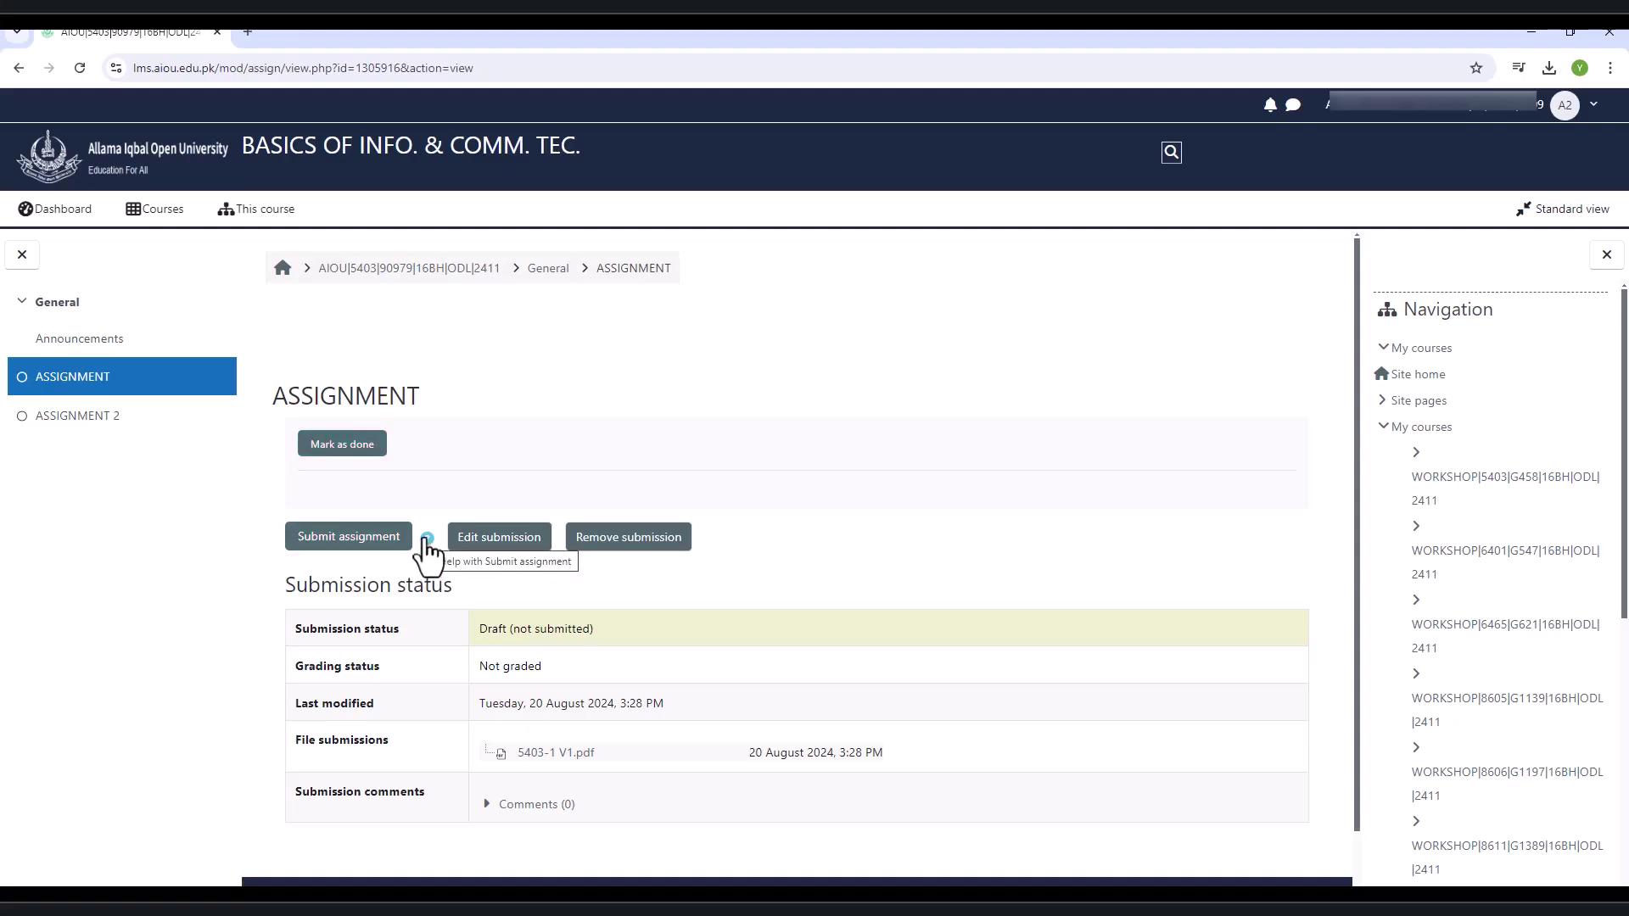
Step: Remove the ASSIGNMENT draft submission, view ASSIGNMENT 2, then browse the Spring-2024 courses in My courses
click(617, 547)
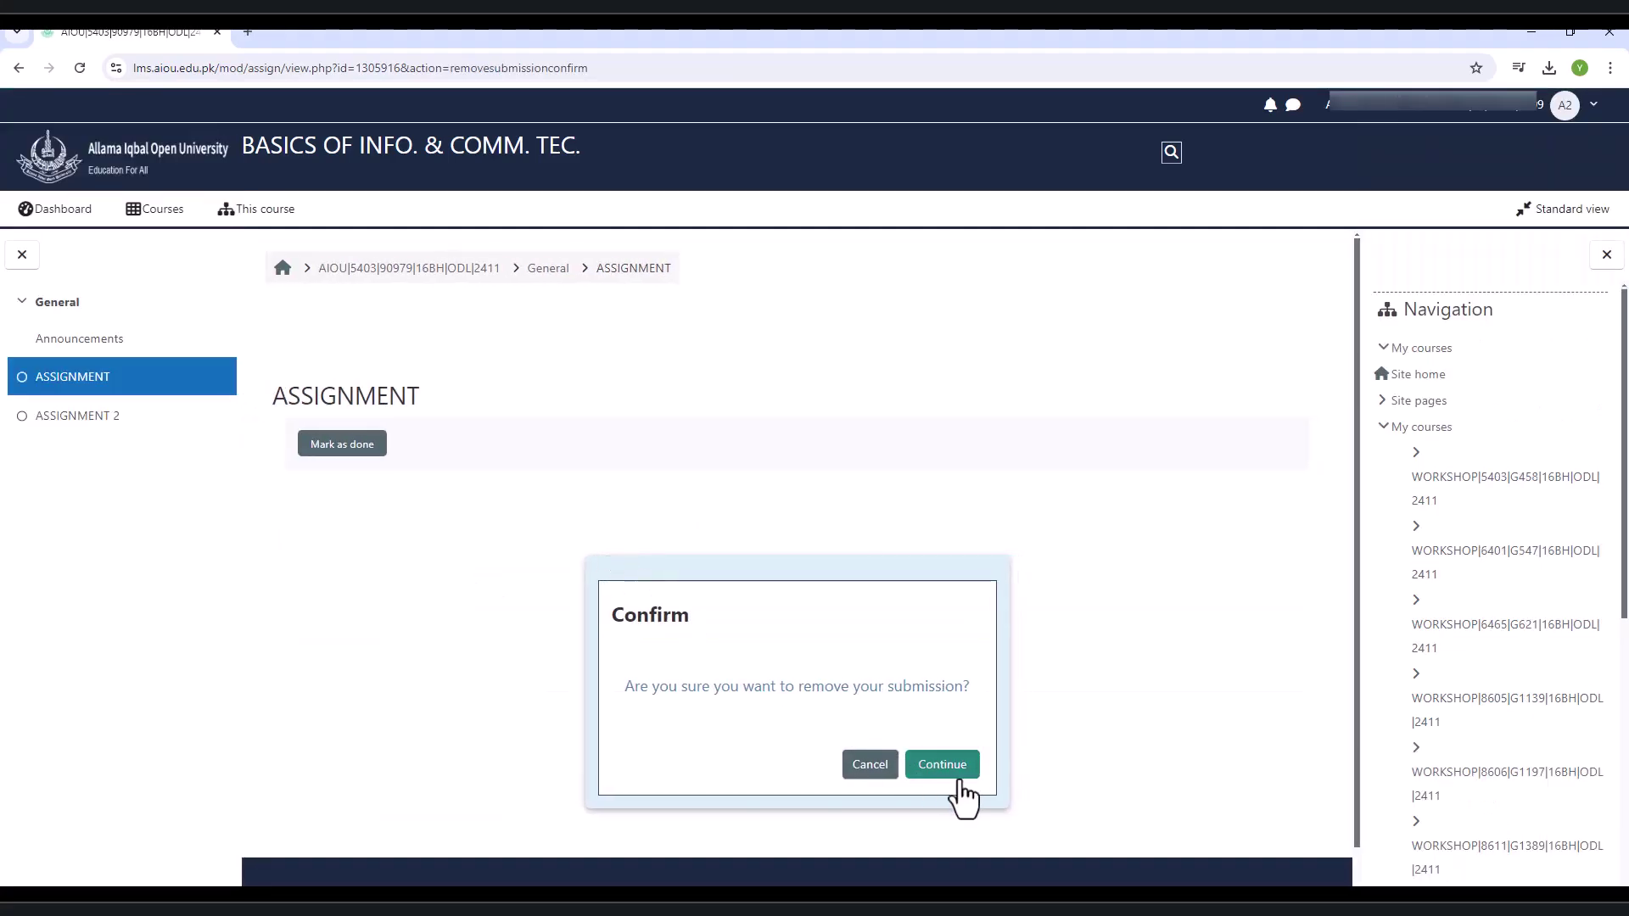
click(951, 768)
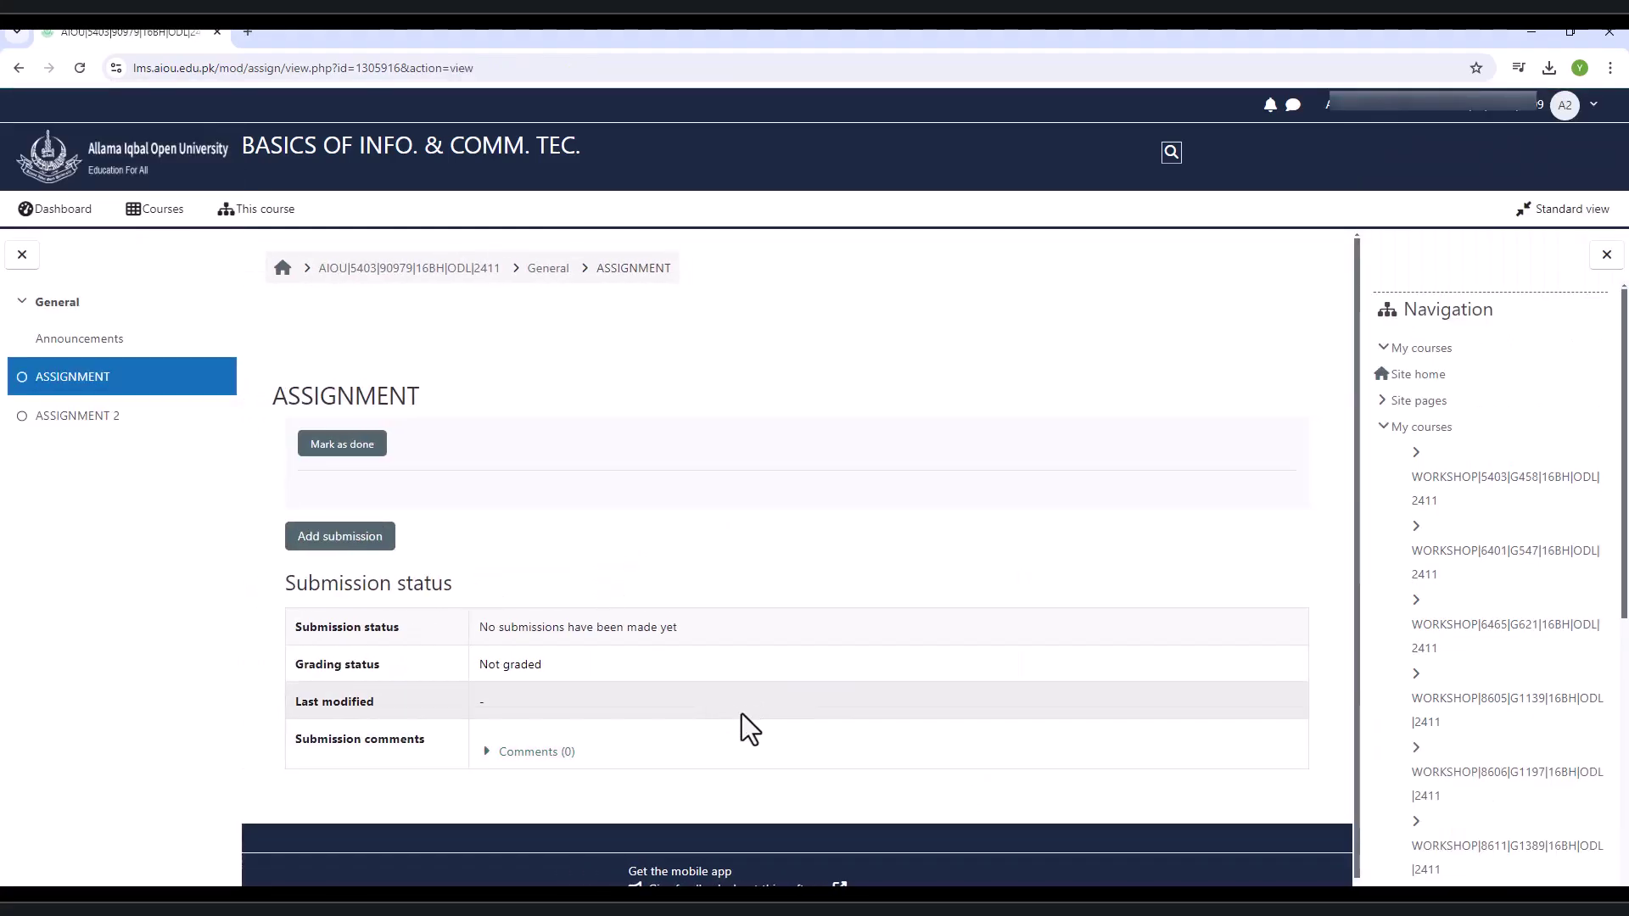
click(77, 417)
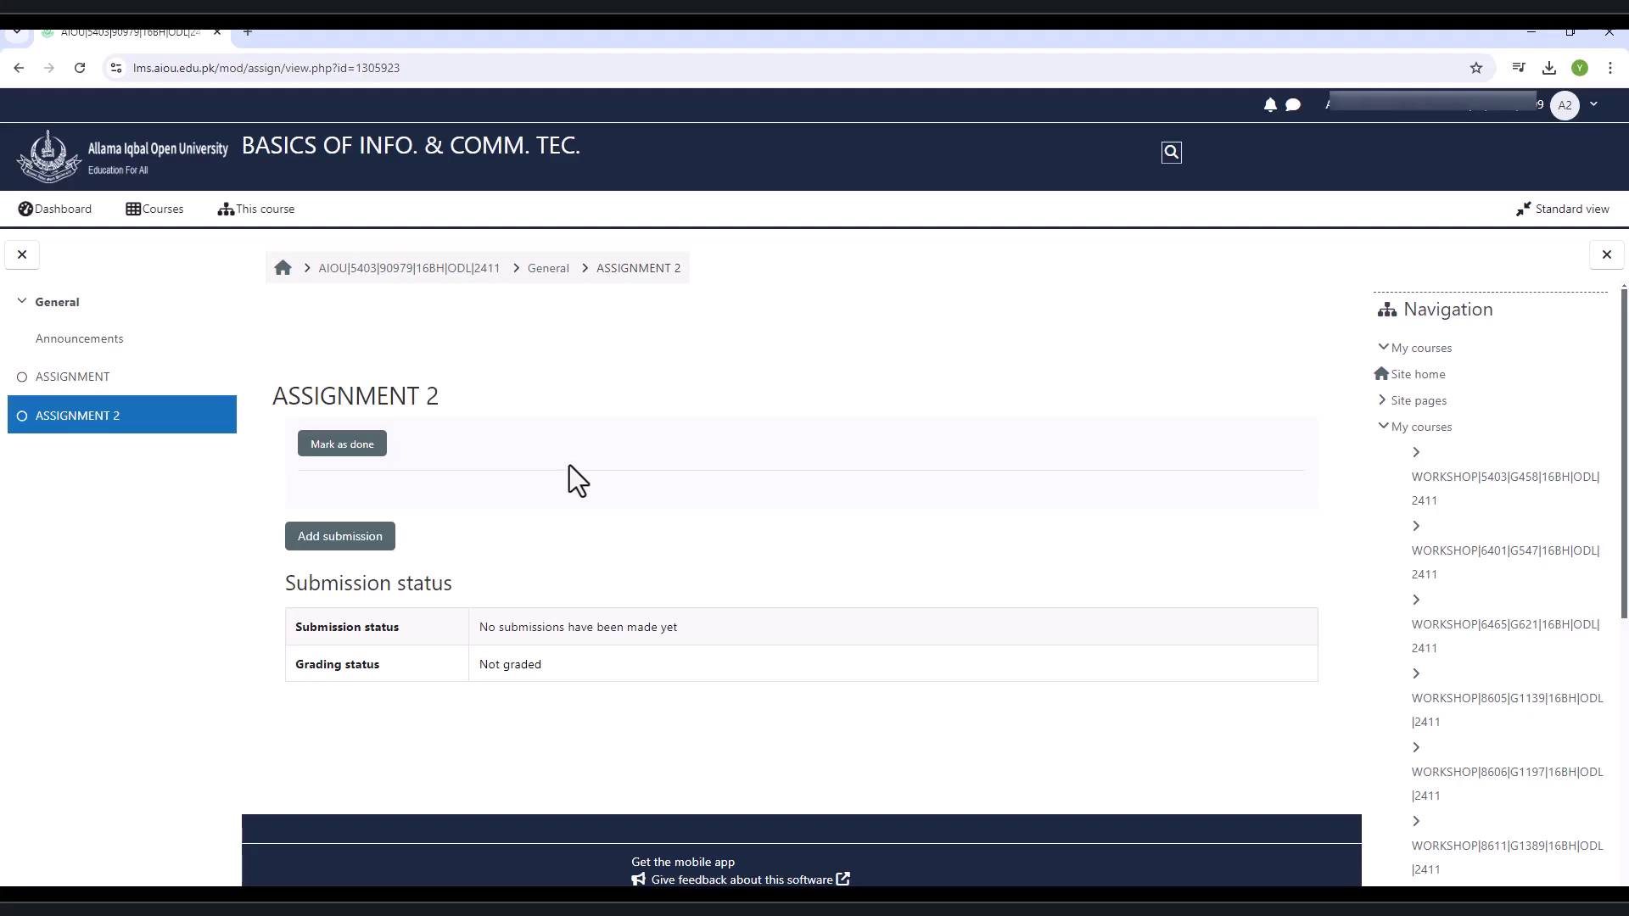
click(156, 214)
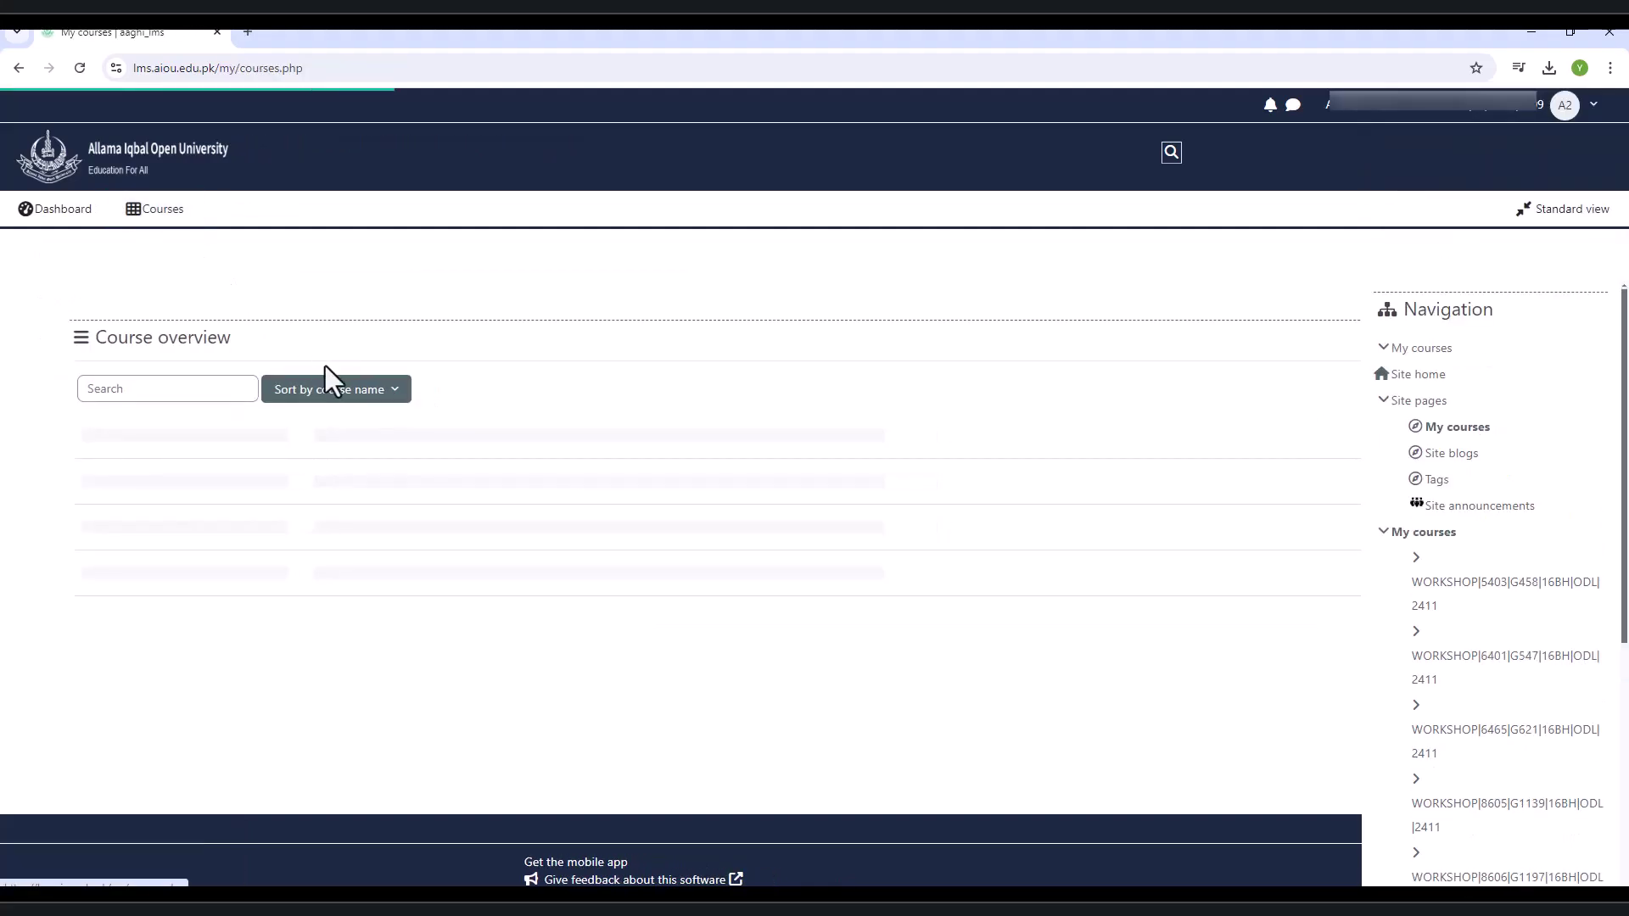
scroll(388, 465, down, 8)
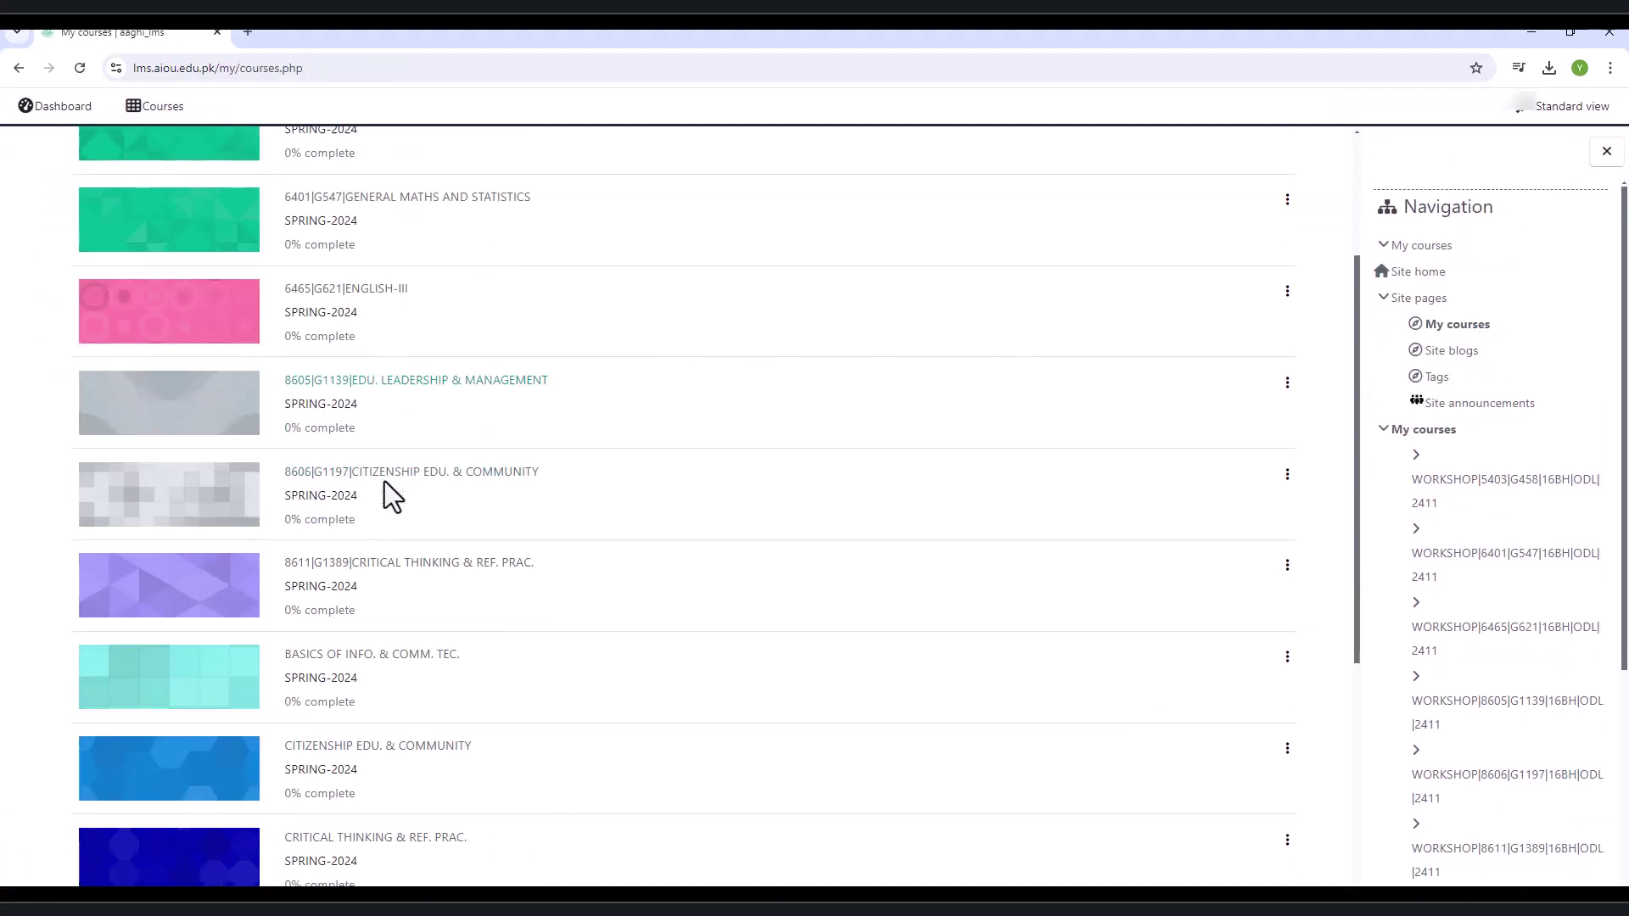